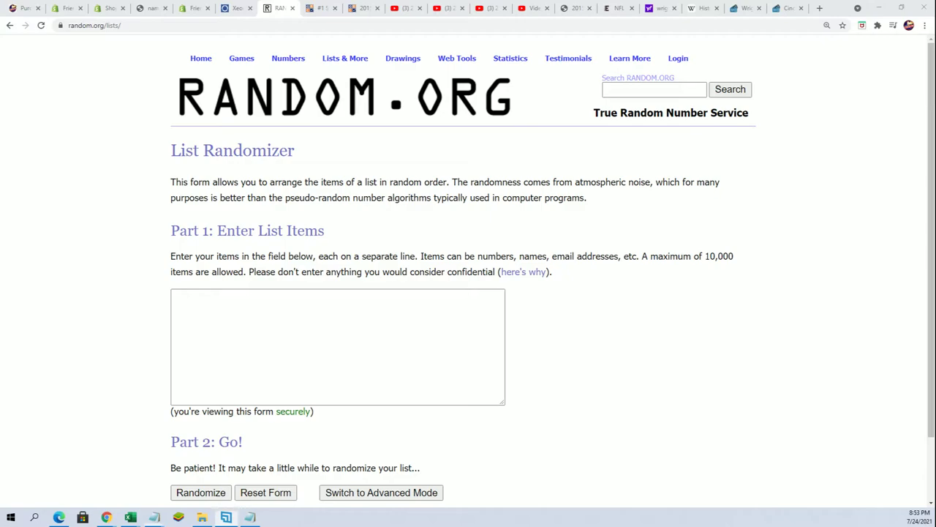
# Copy the whole block of owner names, from the first entry to the last, in Notepad.
pyautogui.click(155, 517)
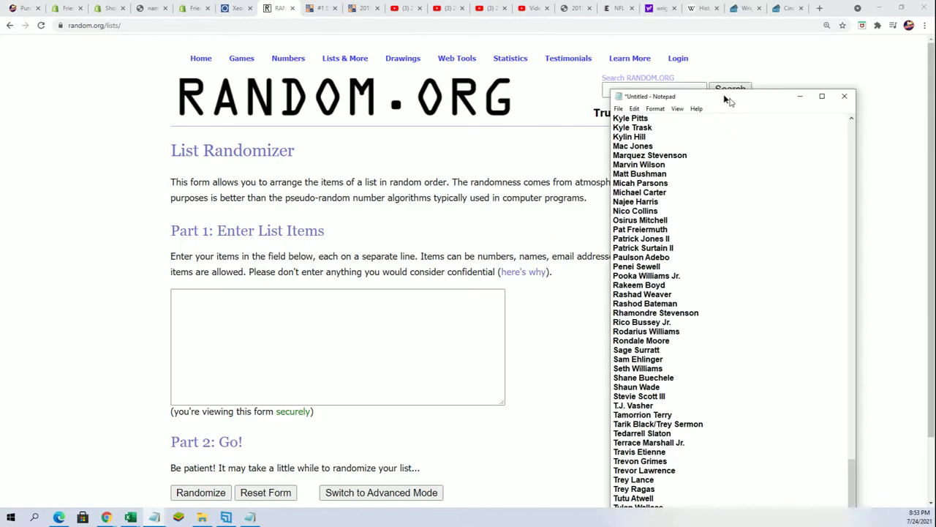
pyautogui.moveTo(722, 98); pyautogui.dragTo(682, 80)
pyautogui.scroll(10, 589, 184)
pyautogui.scroll(5, 589, 184)
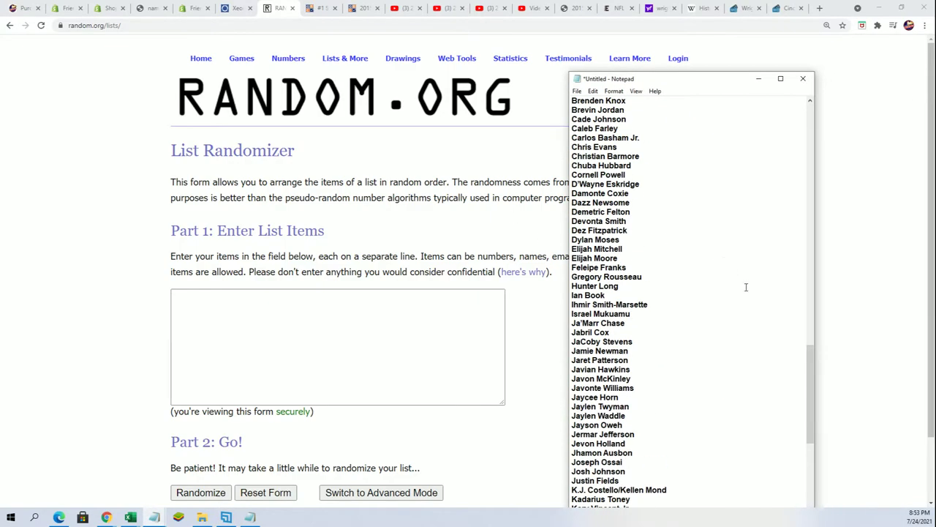
pyautogui.moveTo(809, 388)
pyautogui.mouseDown()
pyautogui.moveTo(832, 203)
pyautogui.moveTo(825, 150)
pyautogui.mouseUp()
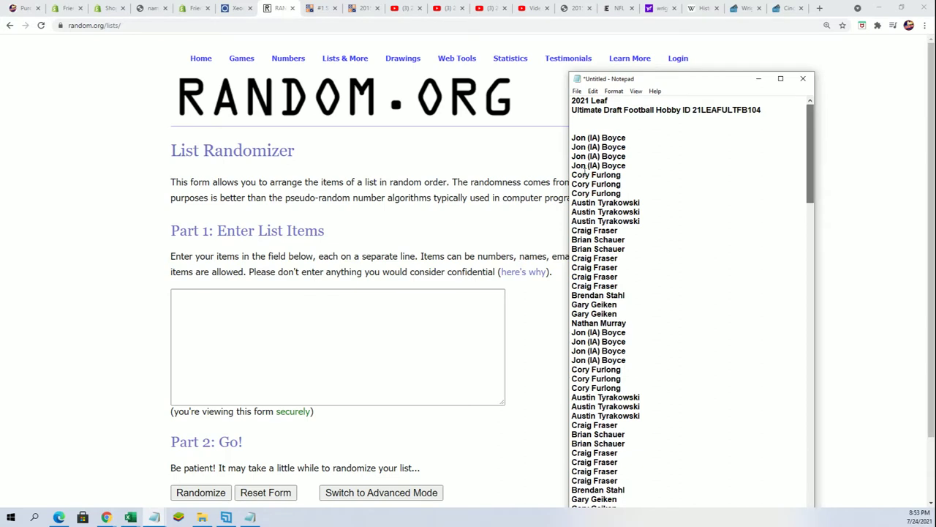
pyautogui.moveTo(573, 137)
pyautogui.mouseDown()
pyautogui.moveTo(626, 444)
pyautogui.moveTo(619, 505)
pyautogui.mouseUp()
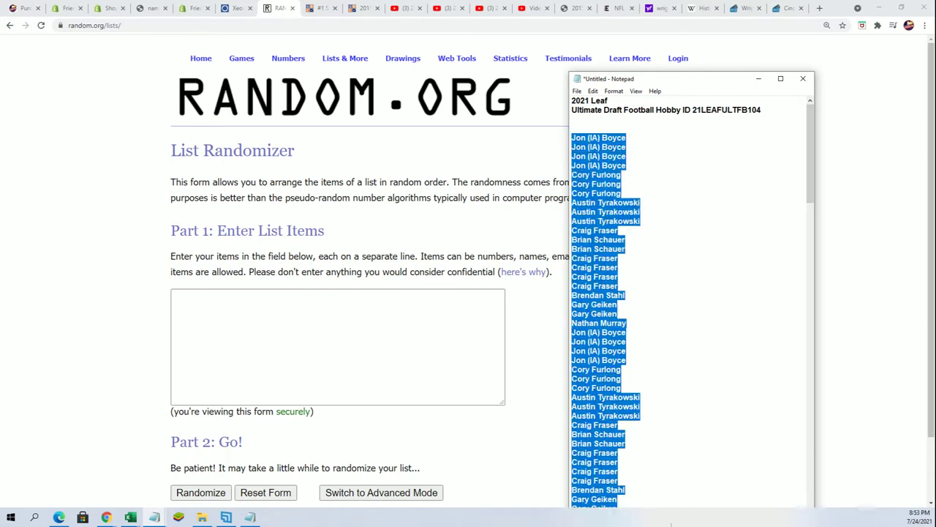
pyautogui.moveTo(699, 73); pyautogui.dragTo(698, 2)
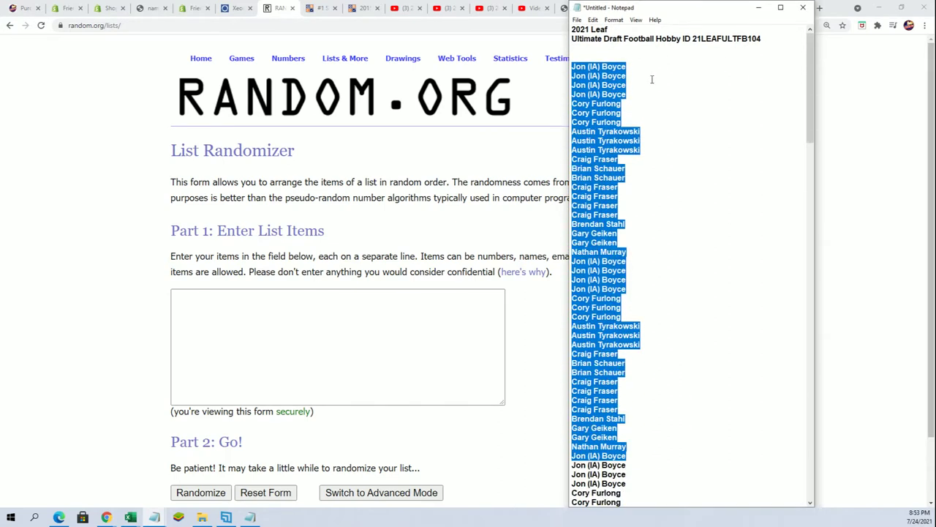
pyautogui.click(651, 78)
pyautogui.moveTo(574, 65)
pyautogui.mouseDown()
pyautogui.moveTo(627, 79)
pyautogui.moveTo(644, 516)
pyautogui.moveTo(667, 524)
pyautogui.moveTo(647, 395)
pyautogui.moveTo(609, 374)
pyautogui.mouseUp()
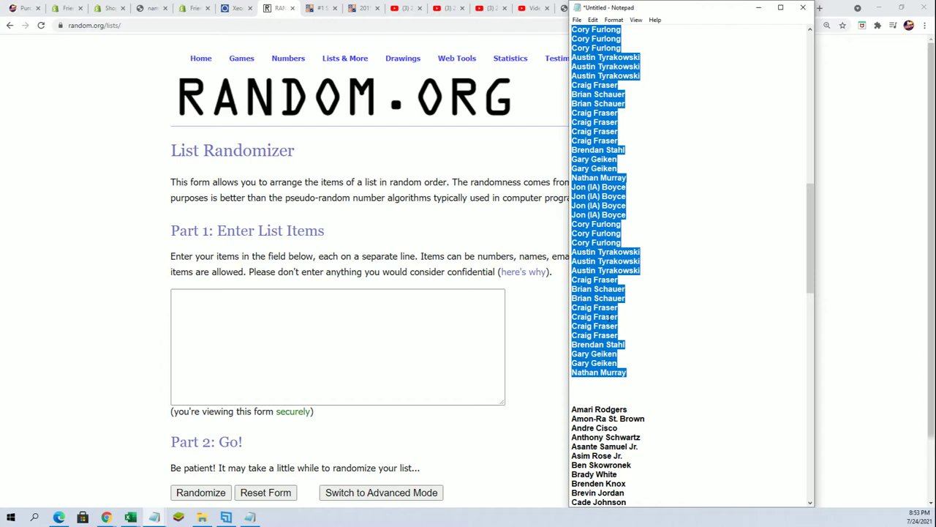
pyautogui.rightClick(583, 292)
pyautogui.click(603, 327)
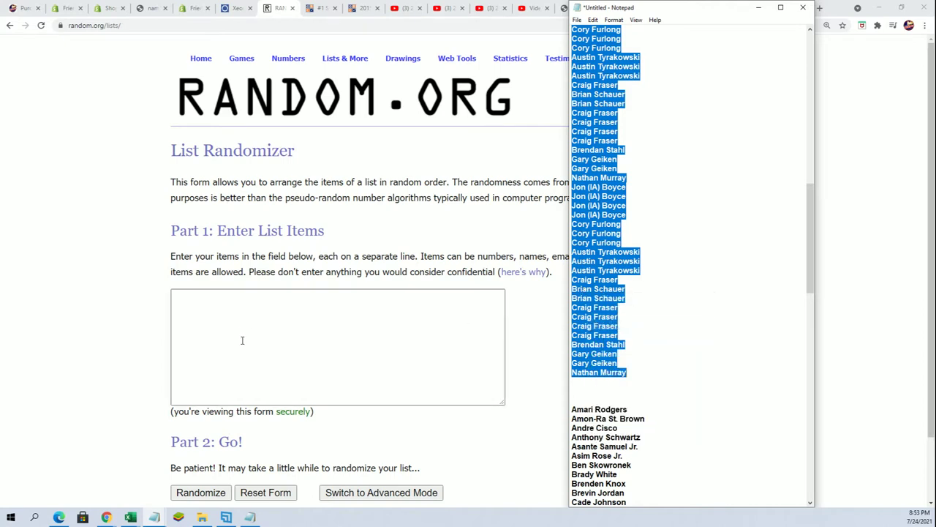
pyautogui.click(212, 313)
# Paste the owner names into the List Randomizer and randomize them.
pyautogui.rightClick(205, 309)
pyautogui.click(226, 383)
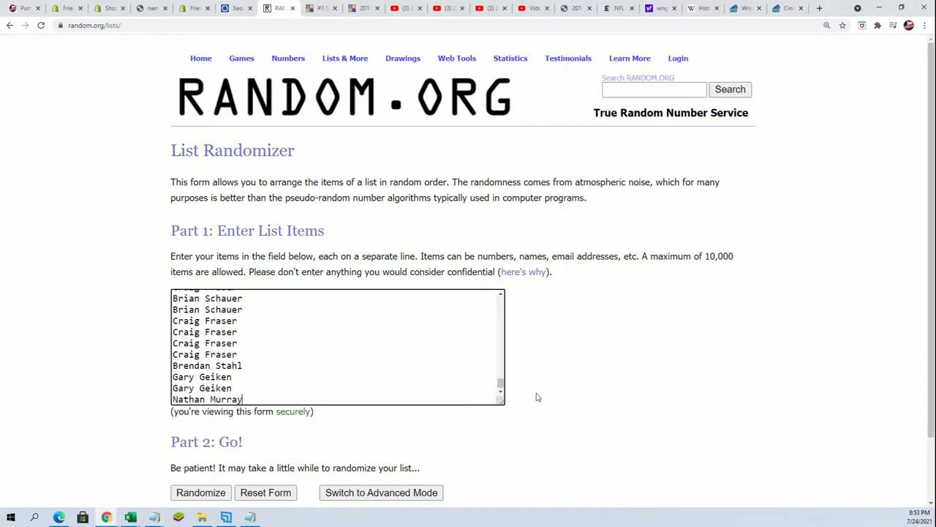
pyautogui.scroll(-2, 539, 395)
pyautogui.click(196, 417)
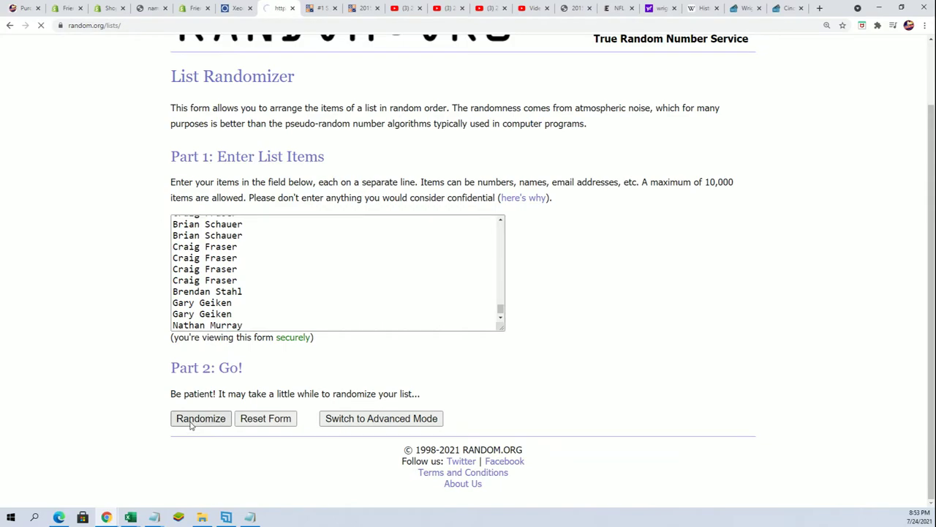
# Reshuffle the randomized owner list several more times with Again!
pyautogui.scroll(-15, 190, 426)
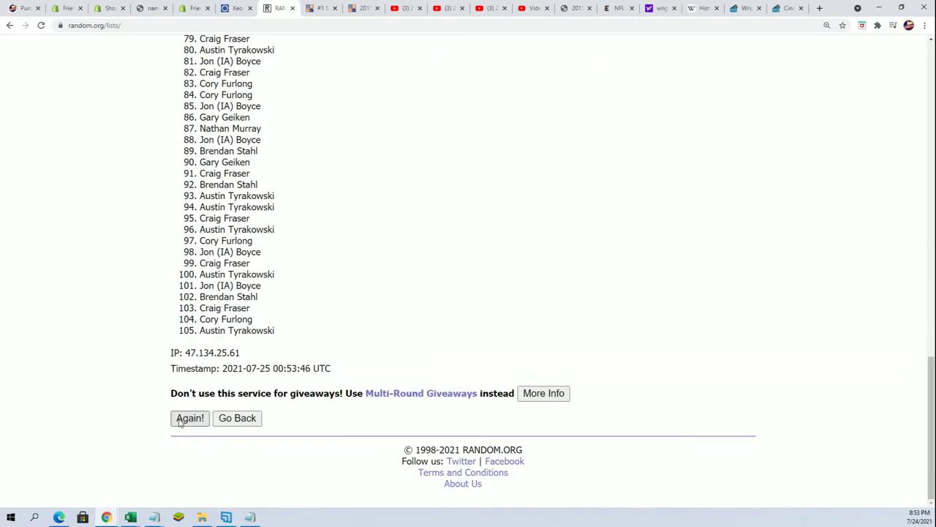
pyautogui.click(181, 421)
pyautogui.scroll(-10, 190, 395)
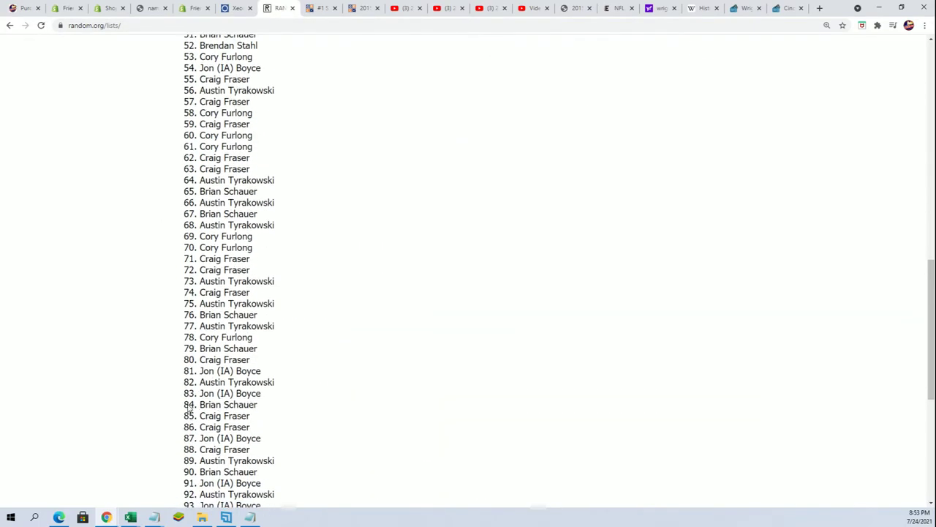
pyautogui.scroll(-5, 188, 408)
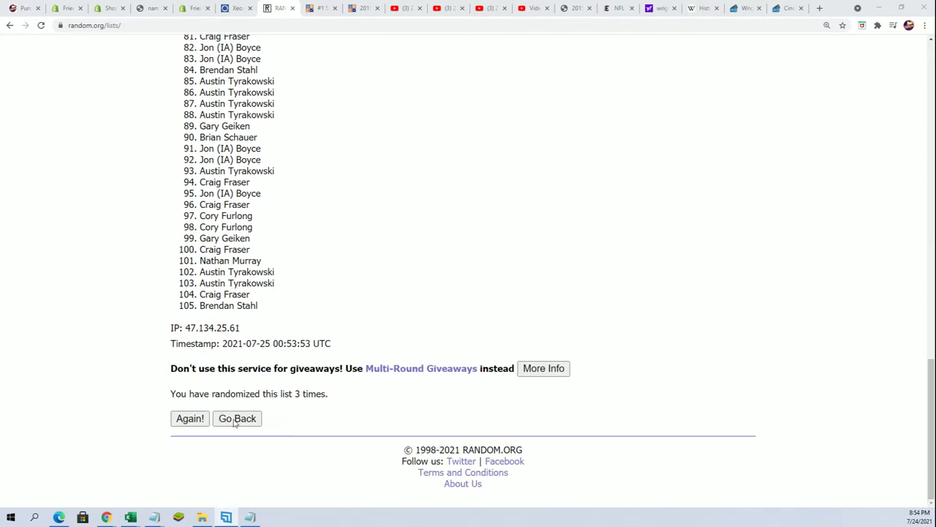
pyautogui.click(192, 419)
pyautogui.scroll(-10, 182, 415)
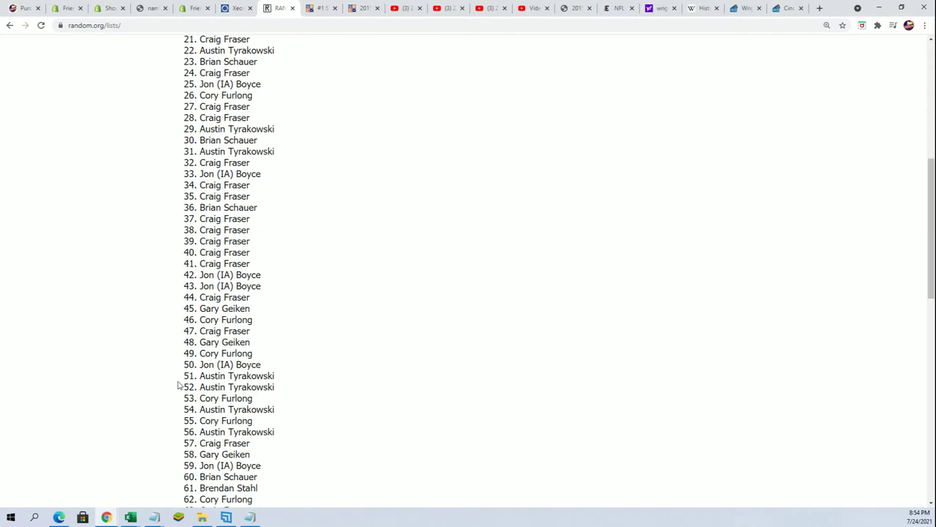
pyautogui.scroll(-5, 183, 415)
pyautogui.click(179, 420)
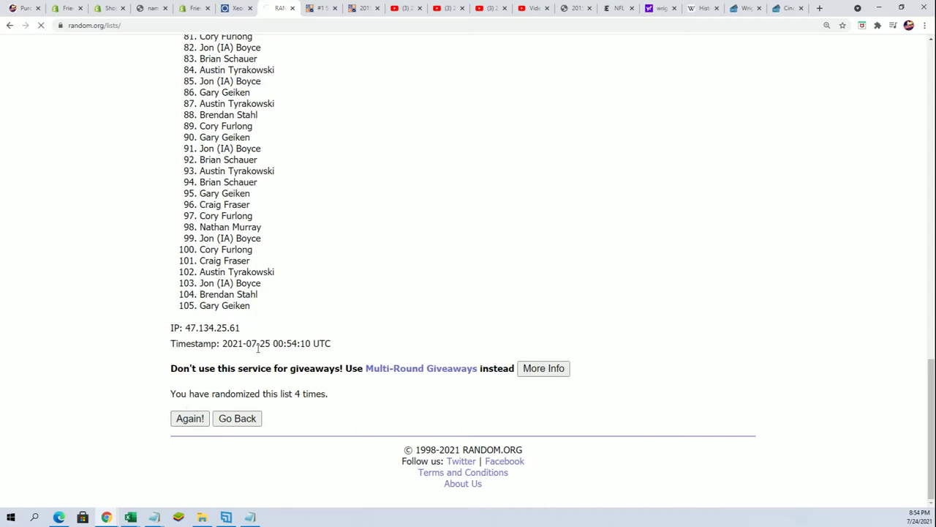
pyautogui.scroll(-15, 191, 439)
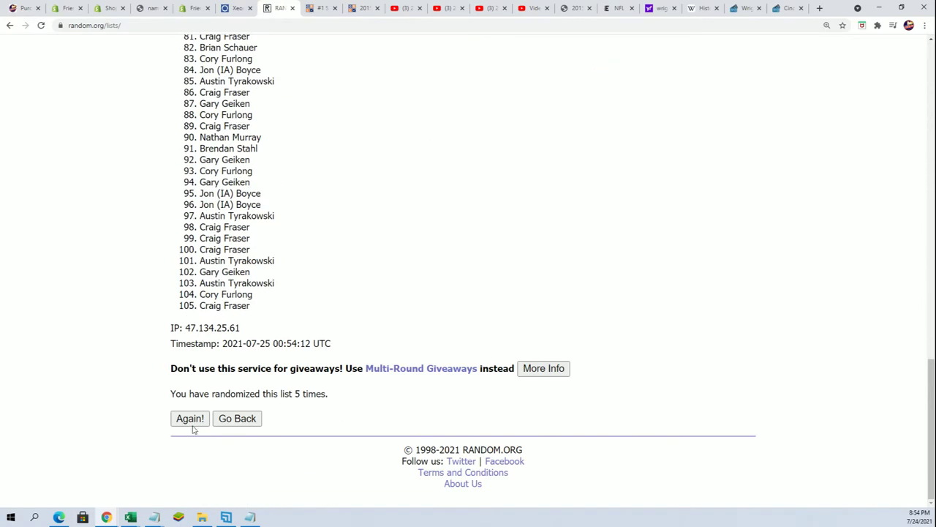
pyautogui.click(179, 418)
pyautogui.scroll(-15, 176, 414)
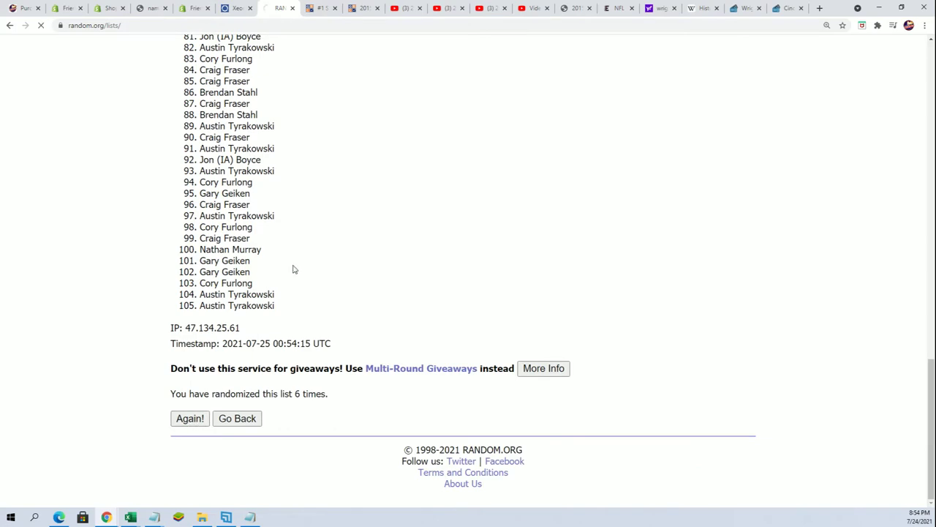
pyautogui.scroll(-1, 338, 278)
# Copy all 105 randomized owner names from the result list.
pyautogui.moveTo(194, 106)
pyautogui.mouseDown()
pyautogui.moveTo(256, 504)
pyautogui.moveTo(270, 505)
pyautogui.moveTo(249, 241)
pyautogui.moveTo(265, 310)
pyautogui.mouseUp()
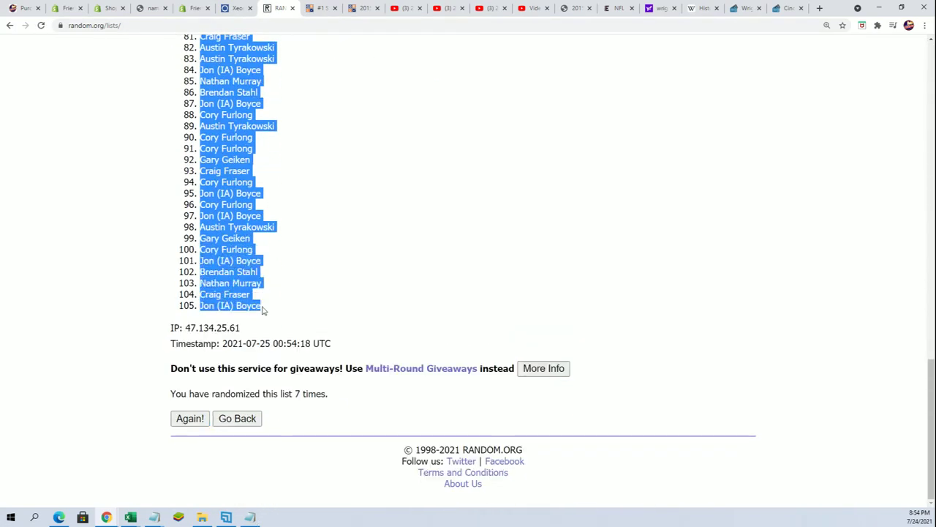
pyautogui.rightClick(264, 310)
pyautogui.click(270, 304)
pyautogui.scroll(13, 351, 417)
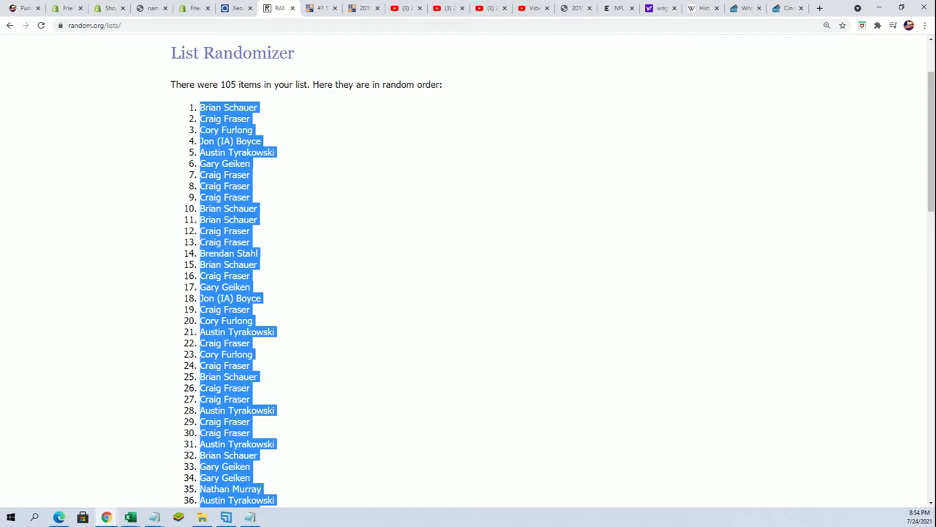
pyautogui.hotkey('alt', 'Tab')
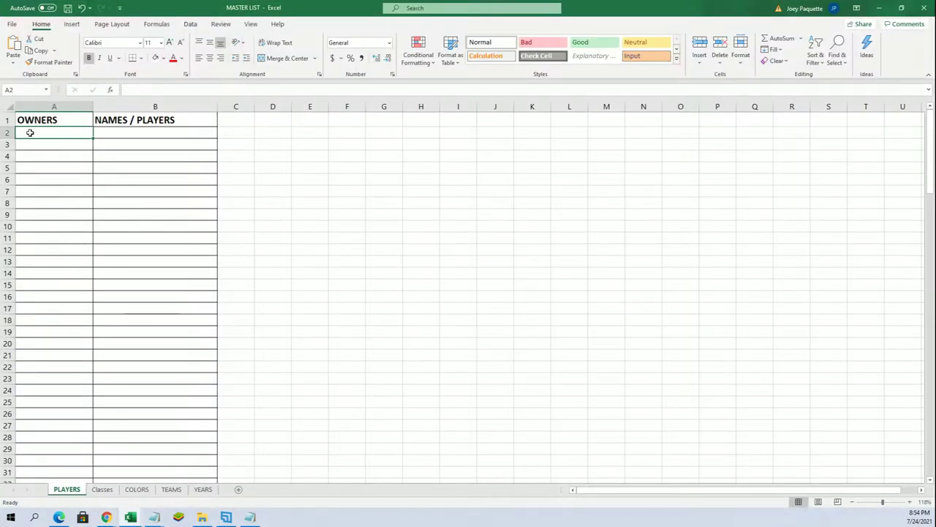
# Paste the randomized owner names into A2 as plain text with Paste Special.
pyautogui.rightClick(30, 132)
pyautogui.click(64, 199)
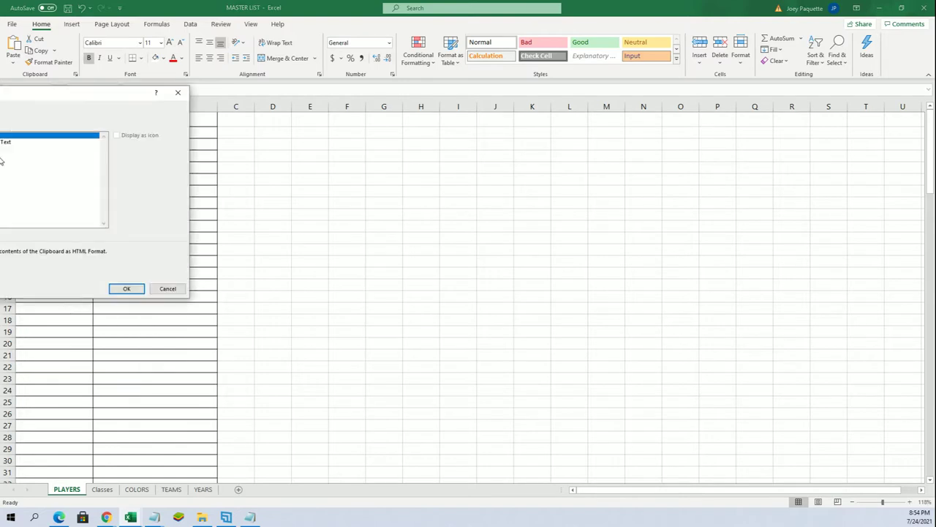
pyautogui.click(93, 147)
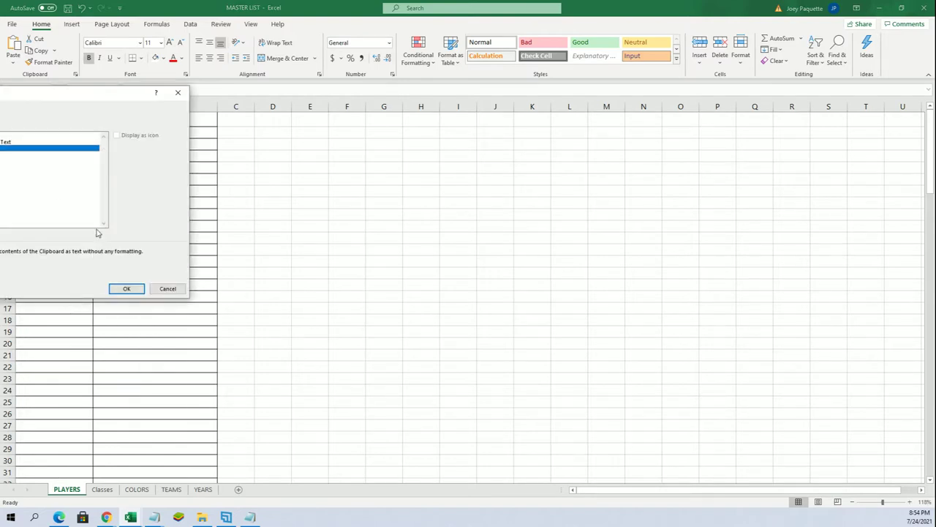
pyautogui.click(126, 288)
# AutoFit column A to the names and move the Excel window to the right.
pyautogui.click(77, 104)
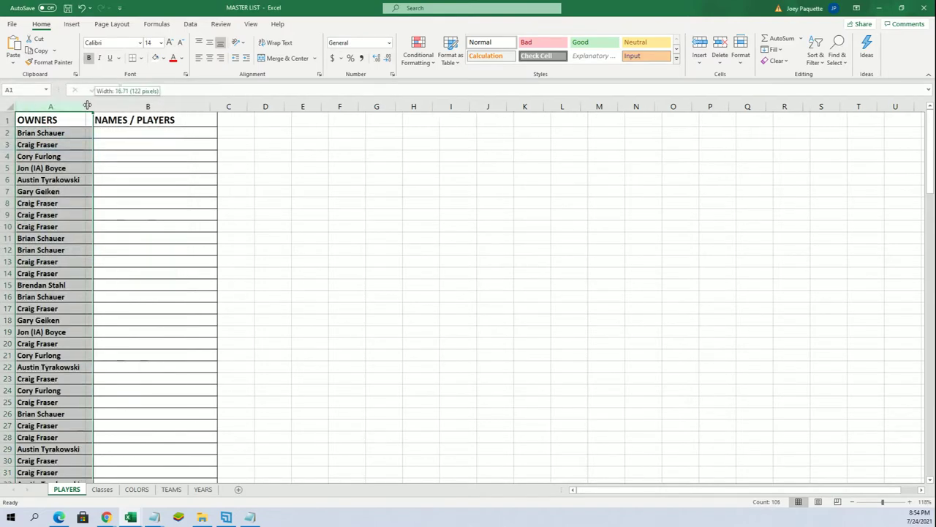
pyautogui.doubleClick(93, 106)
pyautogui.moveTo(176, 5)
pyautogui.mouseDown()
pyautogui.moveTo(524, 37)
pyautogui.moveTo(531, 2)
pyautogui.mouseUp()
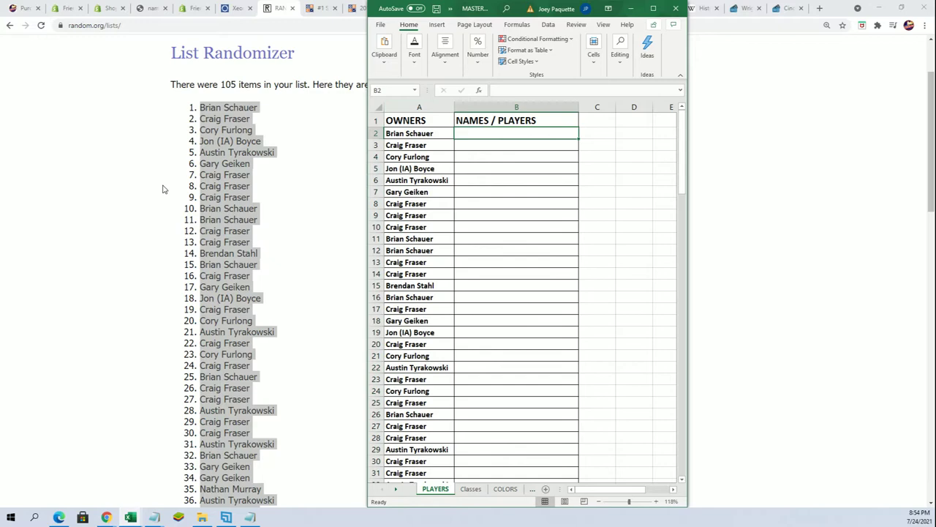
# Go back to the browser and reopen an empty List Randomizer form.
pyautogui.hotkey('alt', 'Tab')
pyautogui.scroll(1, 343, 128)
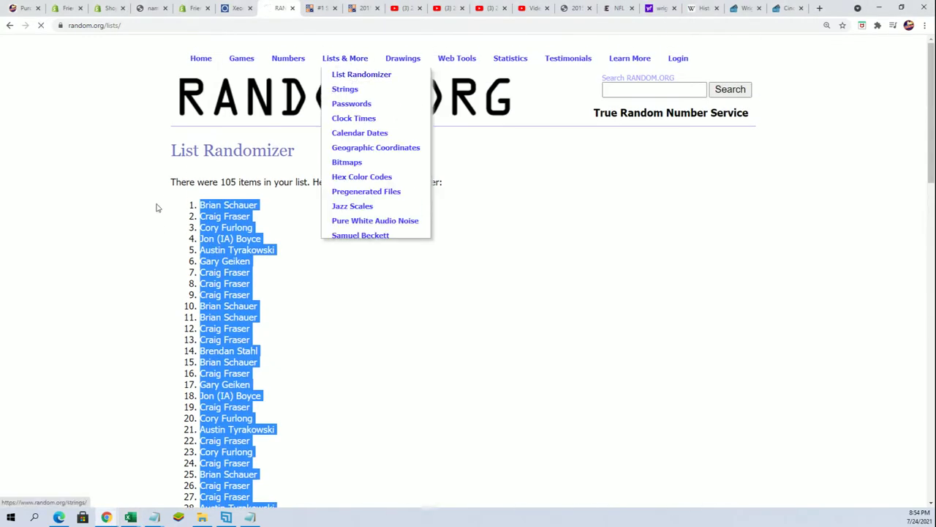
pyautogui.click(358, 74)
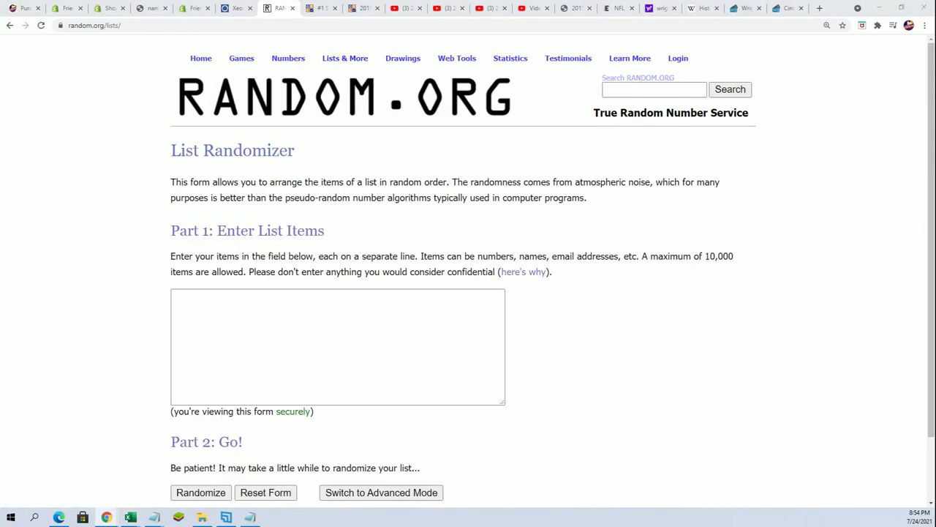
# Copy the player-name list from Notepad into the randomizer's item field.
pyautogui.click(153, 517)
pyautogui.scroll(-10, 717, 376)
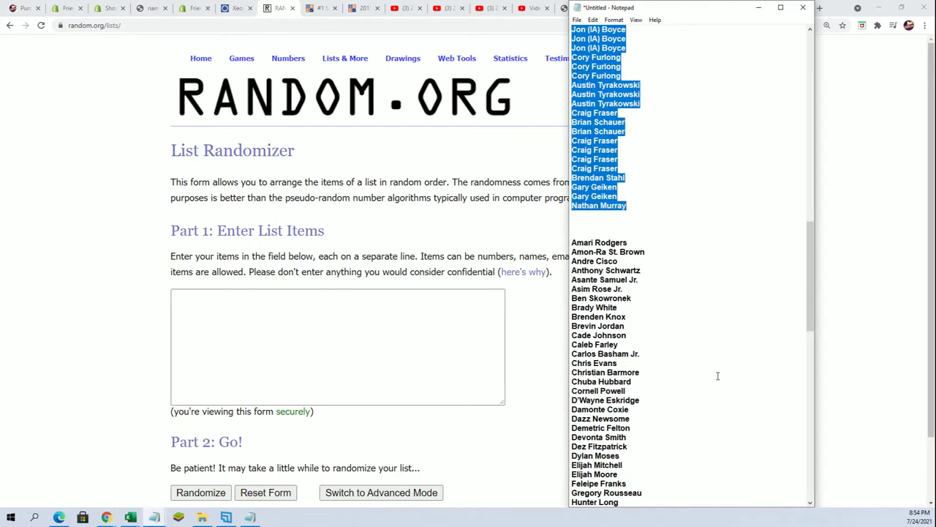
pyautogui.moveTo(572, 103)
pyautogui.mouseDown()
pyautogui.moveTo(611, 504)
pyautogui.moveTo(611, 455)
pyautogui.moveTo(612, 474)
pyautogui.mouseUp()
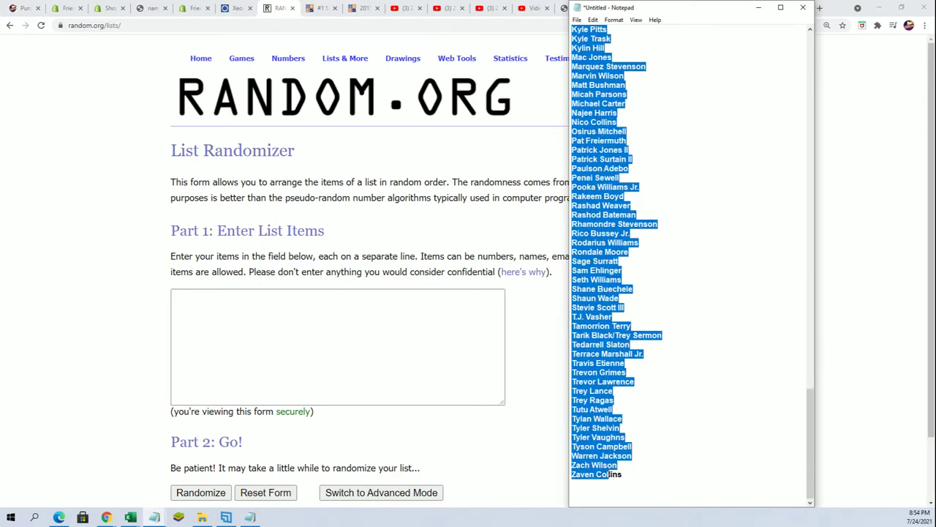
pyautogui.rightClick(629, 403)
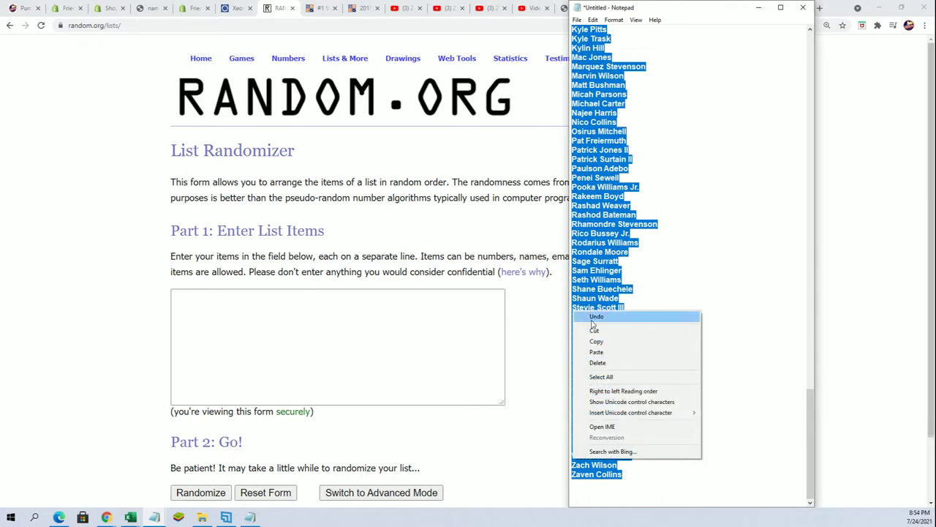
pyautogui.click(599, 341)
pyautogui.click(357, 329)
pyautogui.rightClick(253, 297)
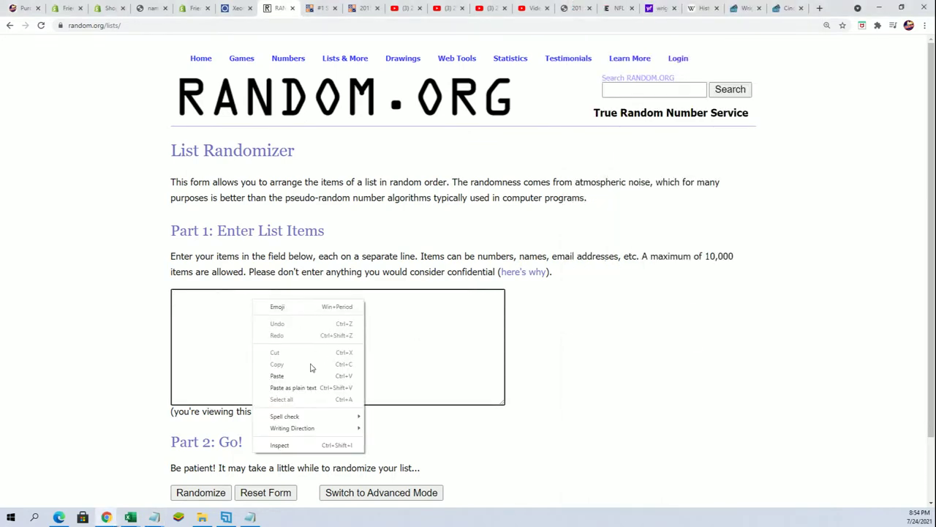
pyautogui.click(294, 376)
# Randomize the 105 player names and reshuffle them several times.
pyautogui.scroll(-1, 629, 374)
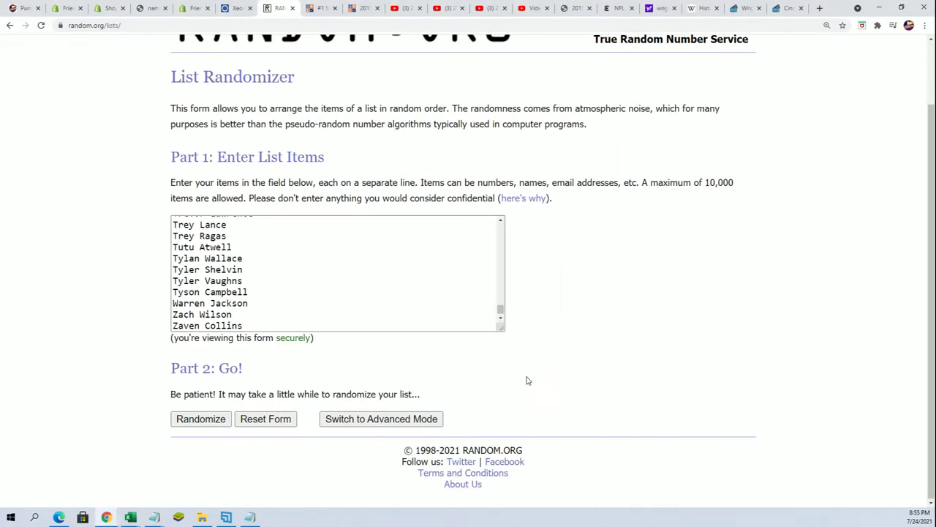
pyautogui.click(207, 423)
pyautogui.scroll(-10, 197, 398)
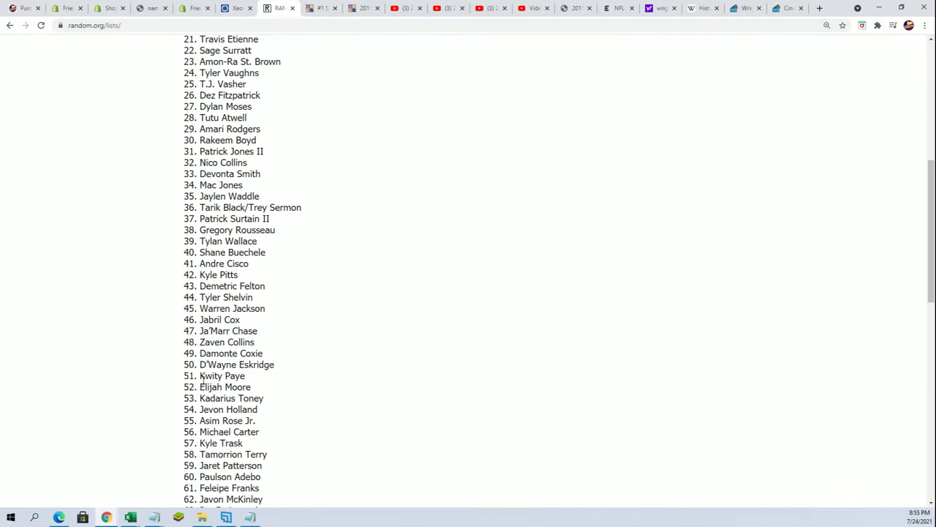
pyautogui.scroll(-4, 198, 395)
pyautogui.click(189, 418)
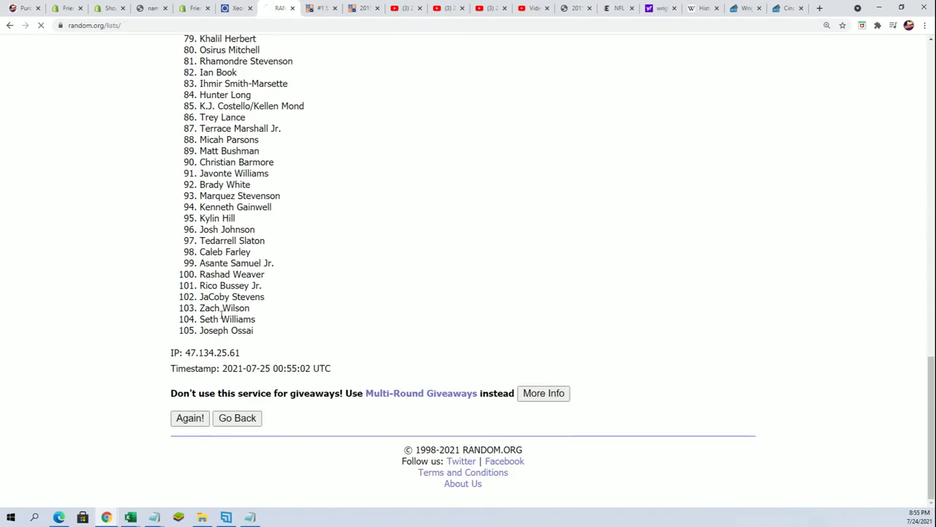
pyautogui.scroll(-14, 185, 415)
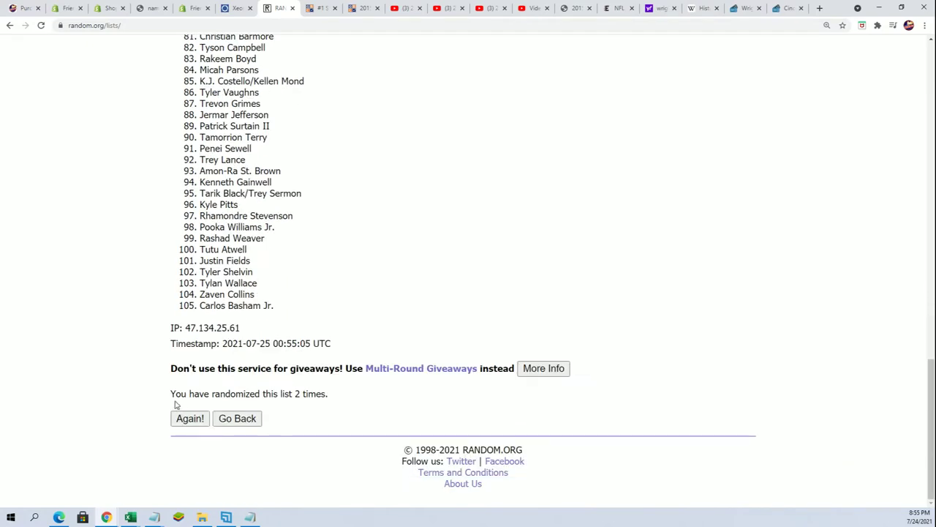
pyautogui.scroll(-14, 190, 381)
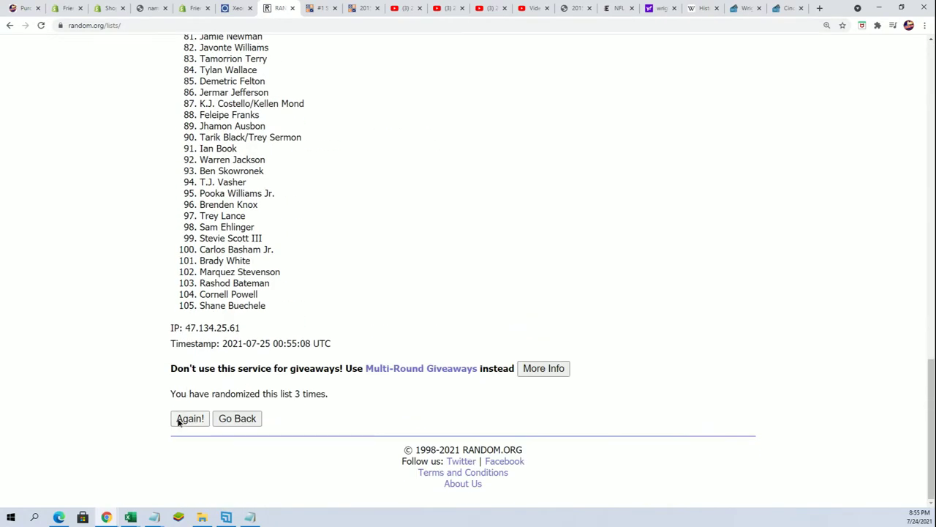
pyautogui.scroll(-14, 167, 412)
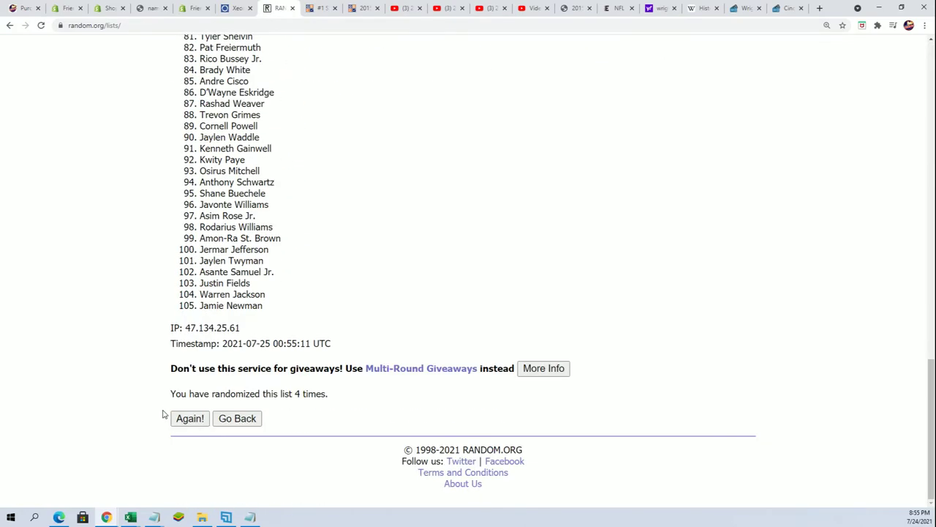
pyautogui.scroll(-14, 175, 358)
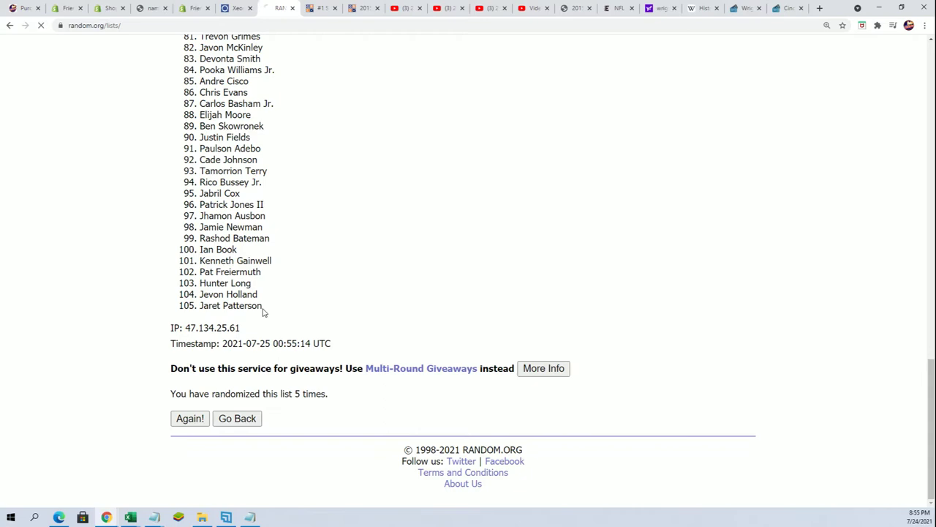
pyautogui.scroll(-14, 217, 390)
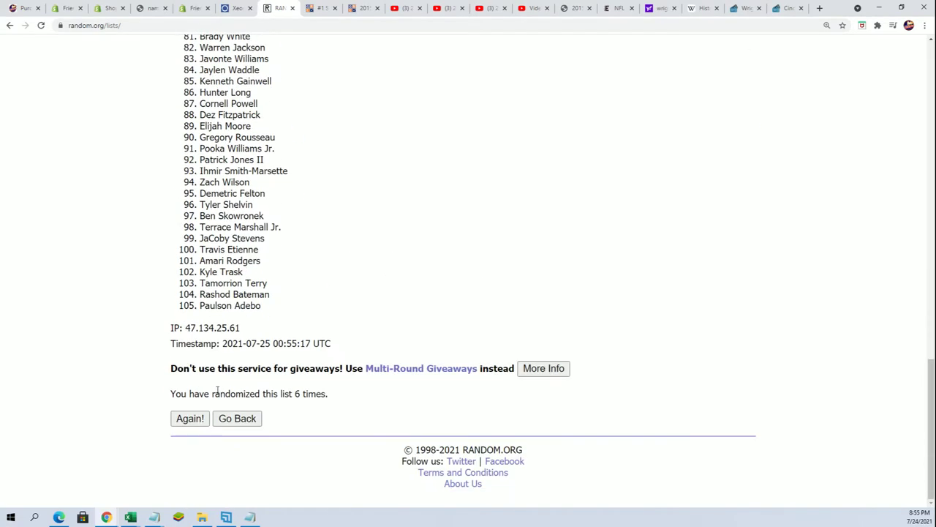
pyautogui.click(189, 419)
pyautogui.scroll(-1, 278, 215)
# Copy the final randomized player list and return to the Excel workbook.
pyautogui.moveTo(200, 100)
pyautogui.mouseDown()
pyautogui.moveTo(278, 261)
pyautogui.moveTo(248, 505)
pyautogui.moveTo(252, 257)
pyautogui.moveTo(260, 305)
pyautogui.mouseUp()
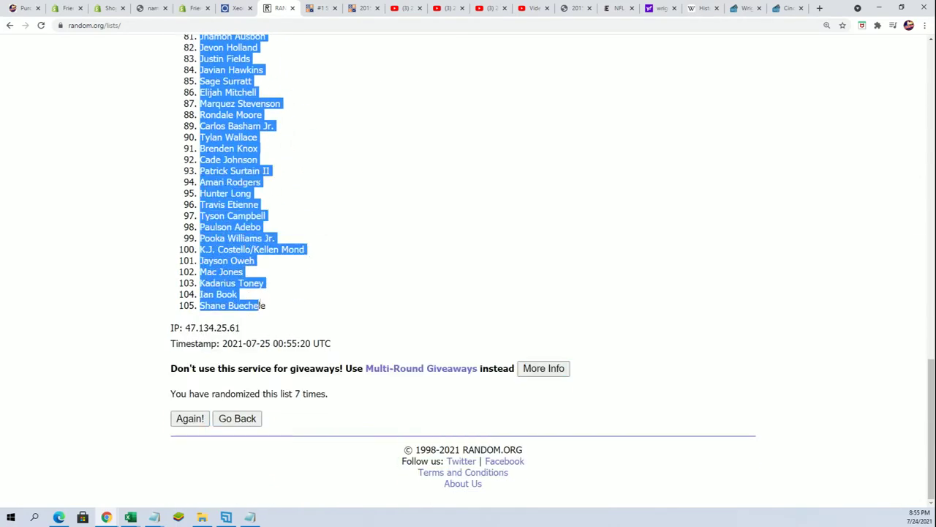
pyautogui.rightClick(242, 166)
pyautogui.click(234, 176)
pyautogui.scroll(6, 373, 388)
pyautogui.scroll(8, 380, 383)
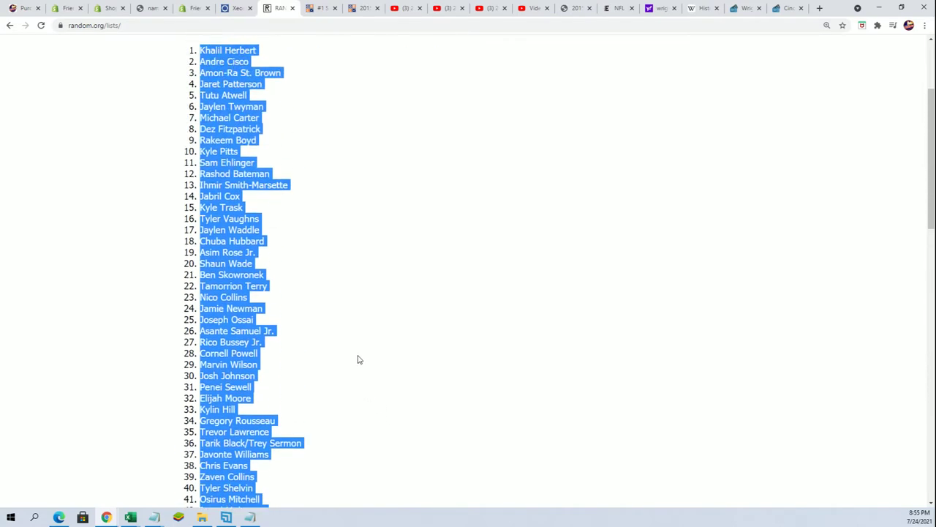
pyautogui.scroll(-1, 295, 307)
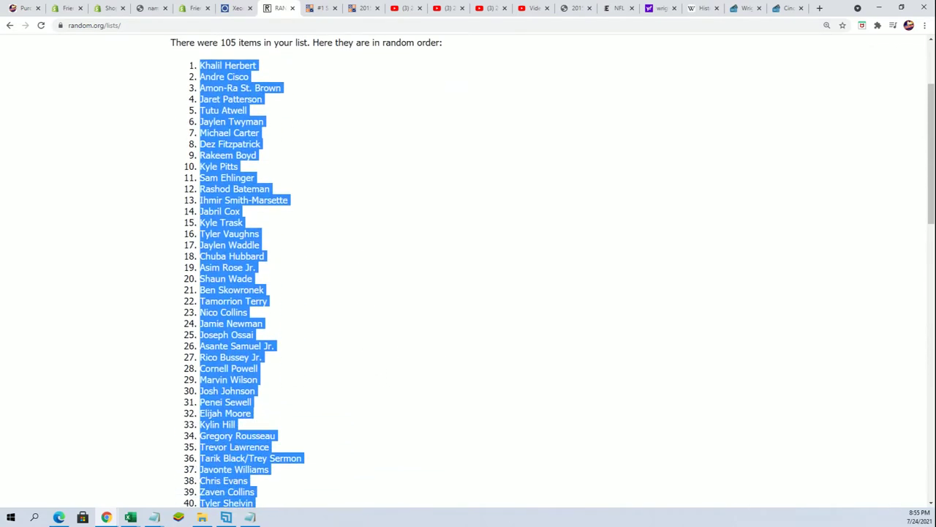
pyautogui.hotkey('alt', 'Tab')
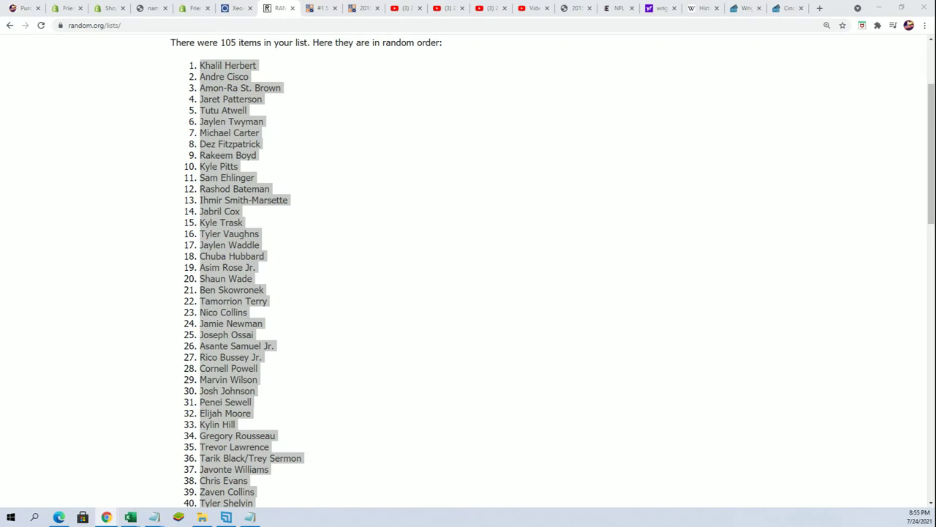
pyautogui.hotkey('alt', 'Tab')
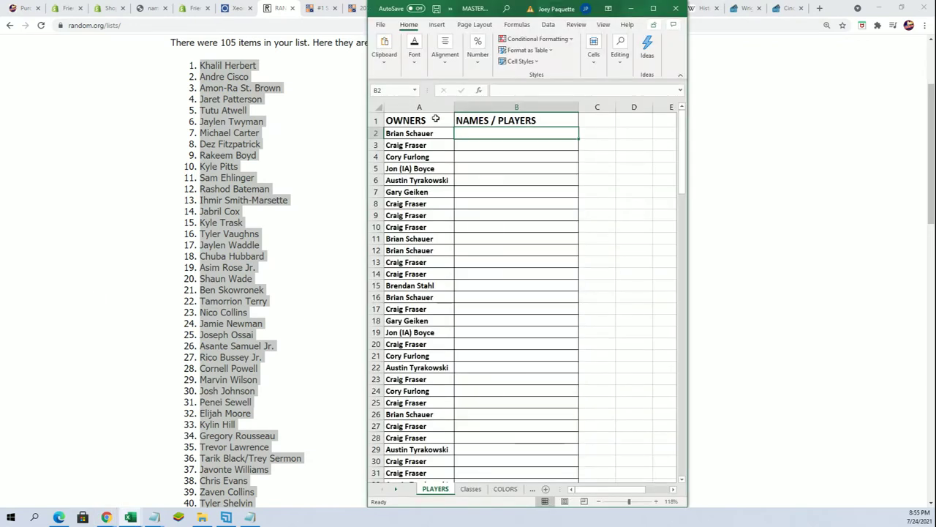
# Paste the randomized player names into column B from B2 as plain text.
pyautogui.rightClick(467, 134)
pyautogui.click(510, 204)
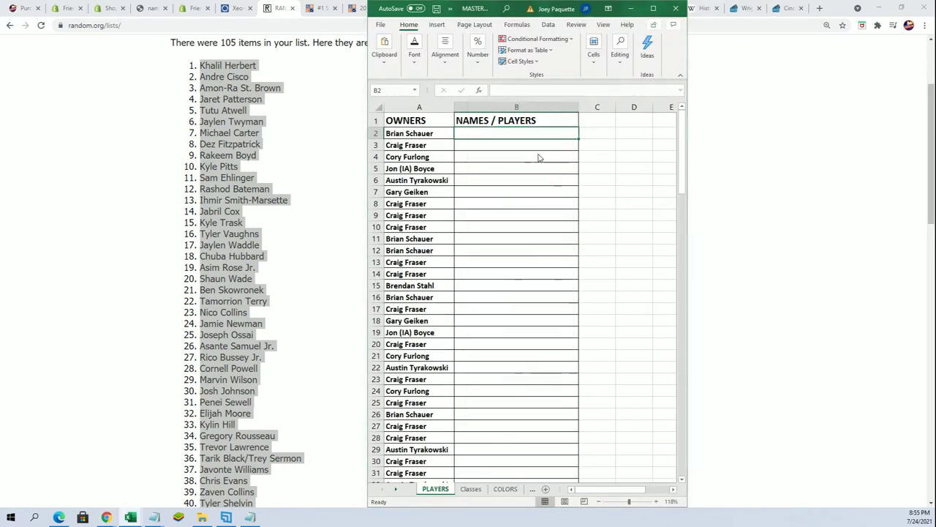
pyautogui.click(429, 146)
pyautogui.click(570, 285)
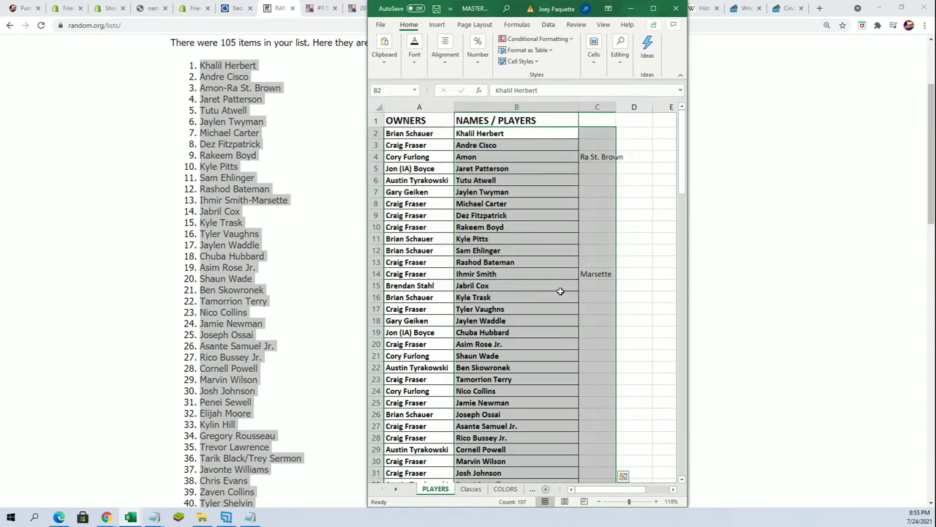
pyautogui.click(477, 207)
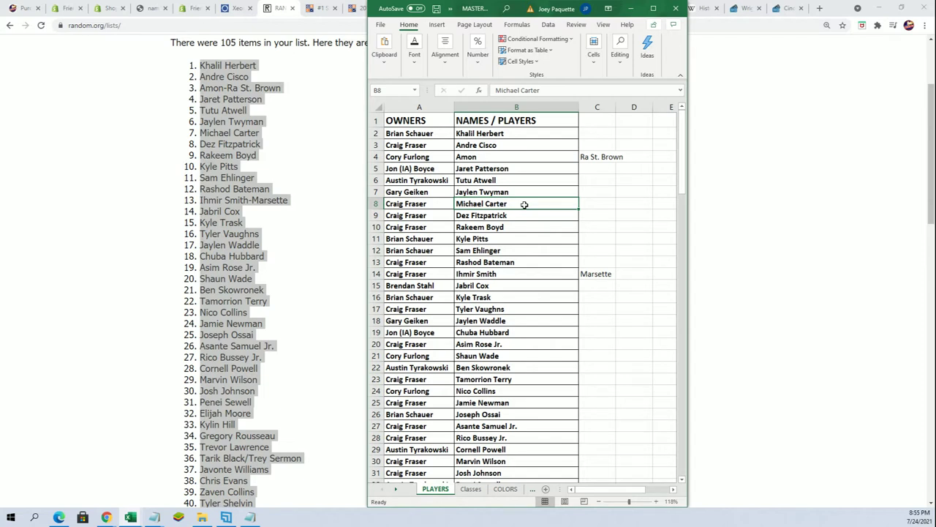
# Rejoin the split player name in B4 by appending the leftover text from C4.
pyautogui.click(479, 156)
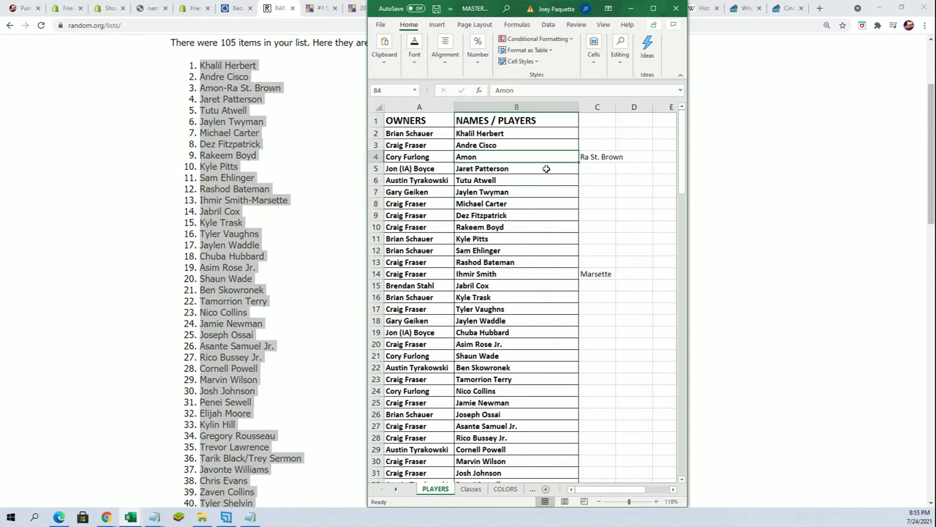
pyautogui.click(597, 156)
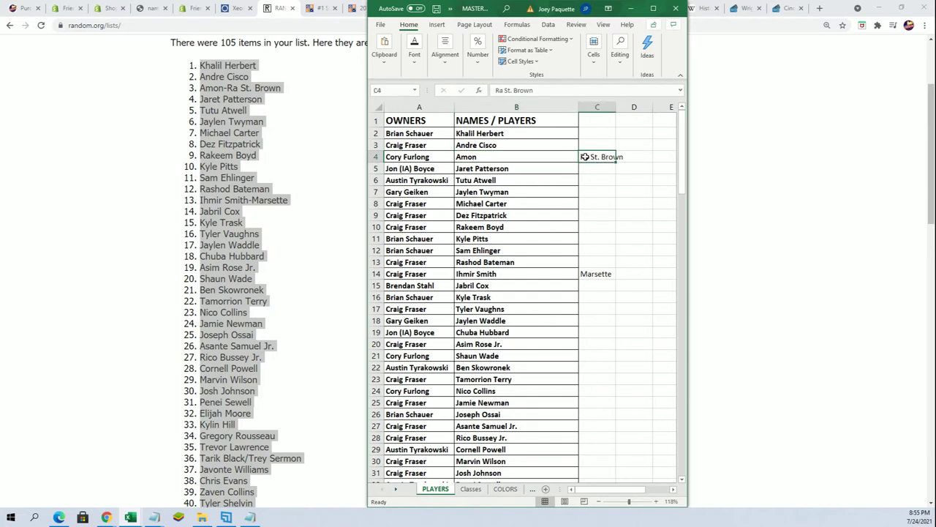
pyautogui.press('F2')
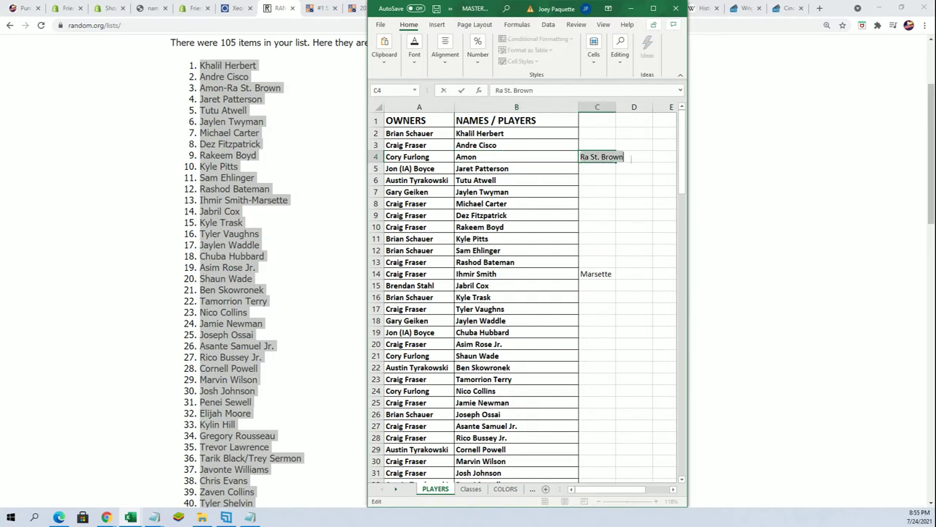
pyautogui.rightClick(602, 156)
pyautogui.click(622, 176)
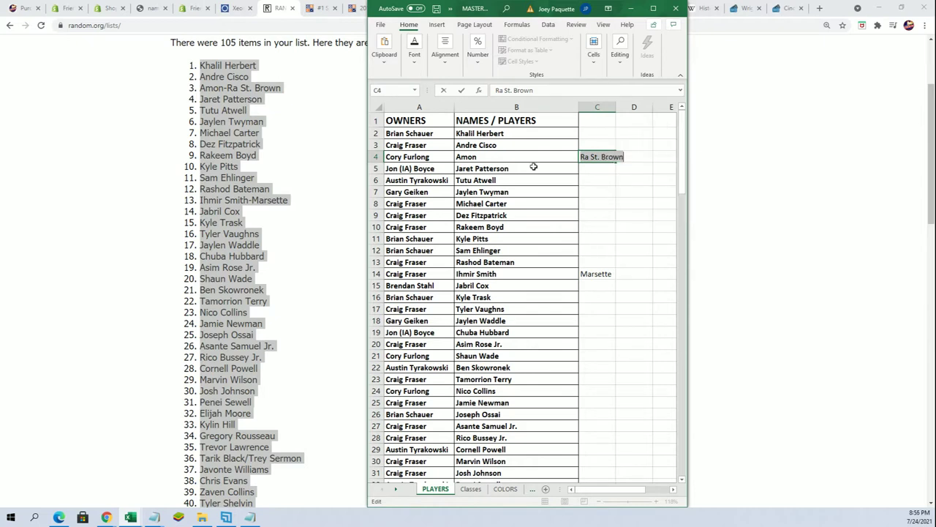
pyautogui.doubleClick(490, 161)
pyautogui.hotkey('ctrl', 'v')
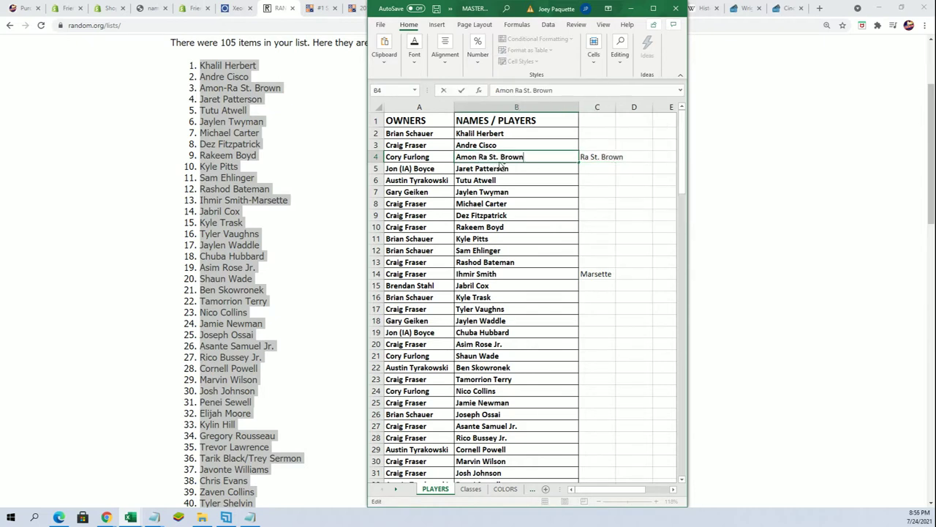
# Complete the split name in B14 by appending 'Marsette' from C14.
pyautogui.click(592, 275)
pyautogui.doubleClick(592, 275)
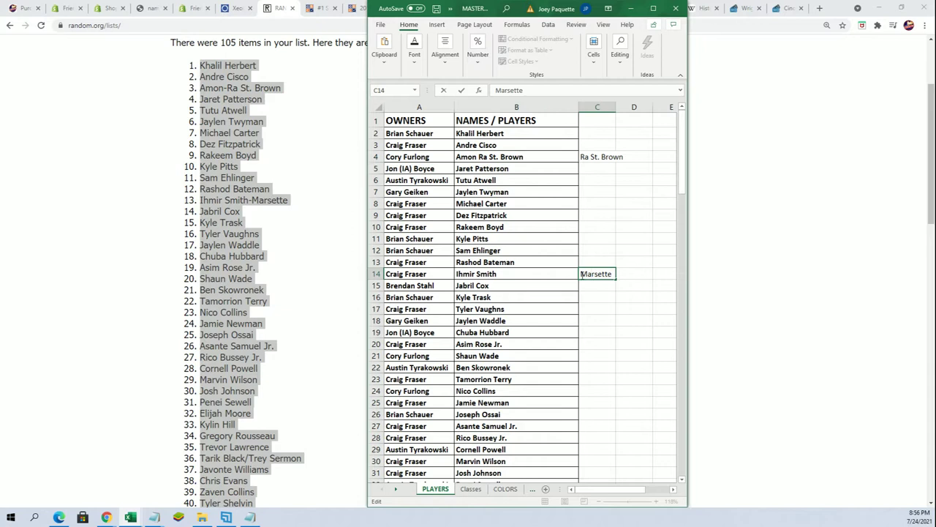
pyautogui.doubleClick(596, 273)
pyautogui.click(613, 273)
pyautogui.moveTo(613, 273); pyautogui.dragTo(581, 275)
pyautogui.rightClick(589, 273)
pyautogui.press('Escape')
pyautogui.doubleClick(511, 278)
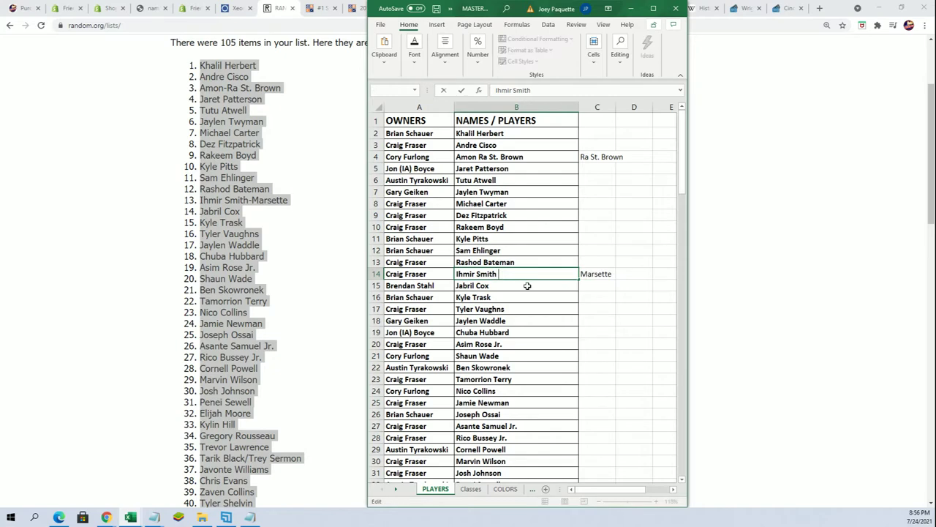
pyautogui.write('Marsette')
pyautogui.scroll(-1, 523, 293)
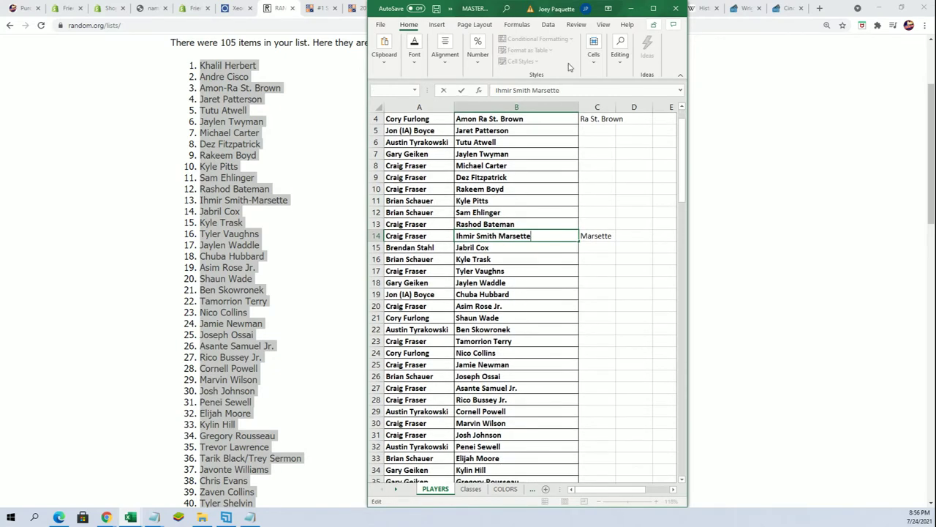
# Maximize Excel and zoom the PLAYERS sheet to about 190% for easier reading.
pyautogui.click(653, 8)
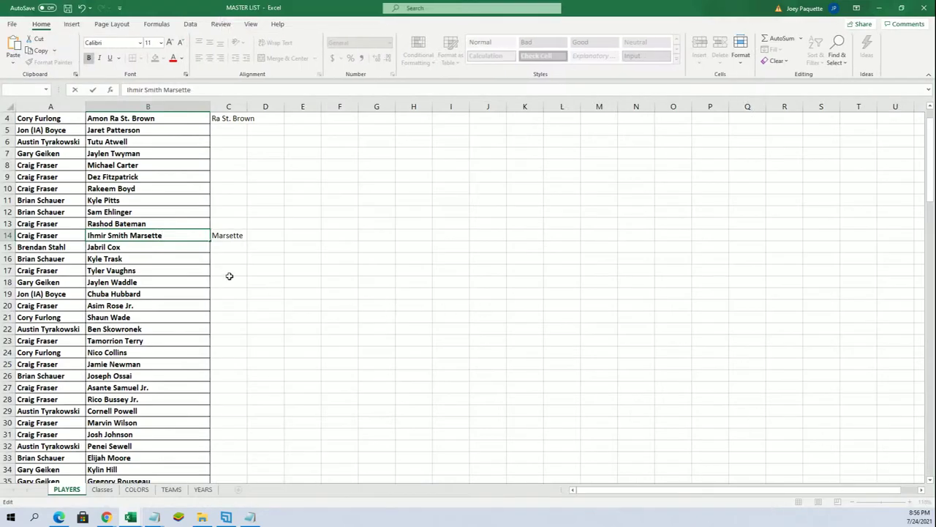
pyautogui.click(112, 222)
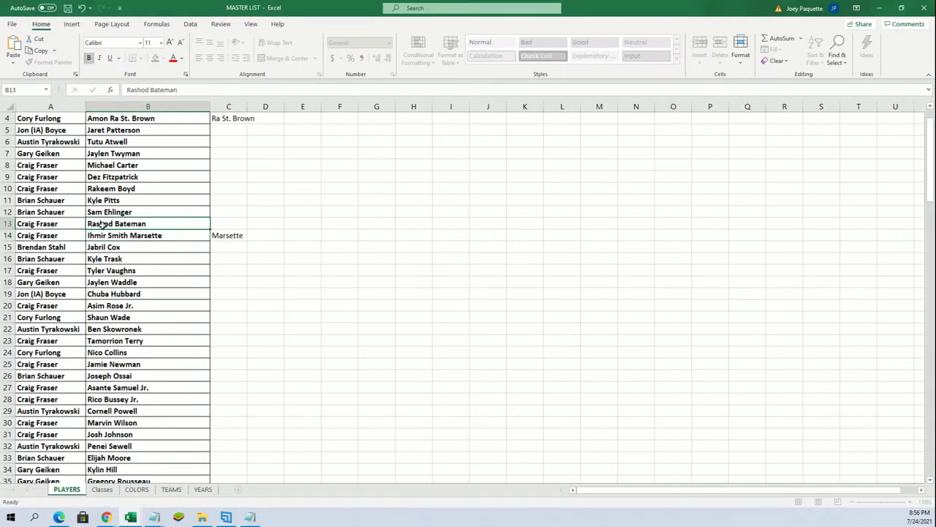
pyautogui.click(888, 505)
pyautogui.scroll(1, 189, 244)
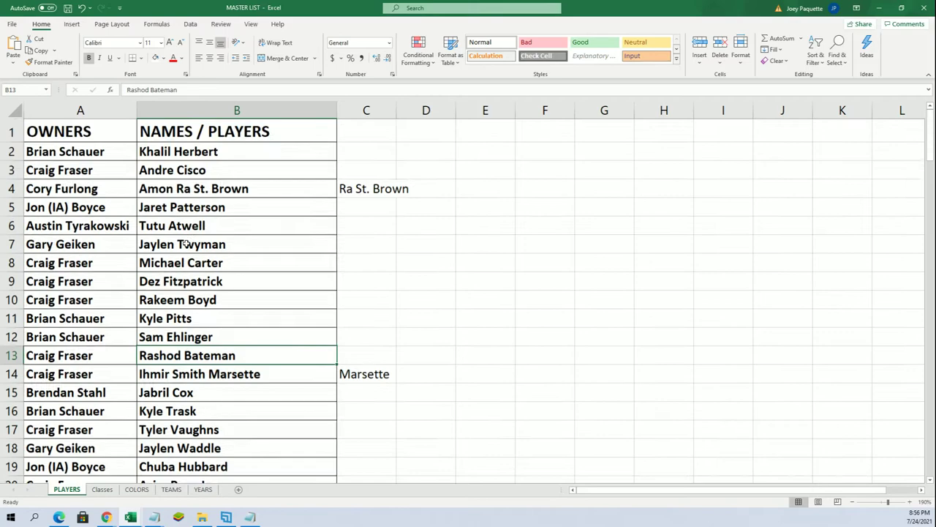
pyautogui.scroll(-1, 209, 352)
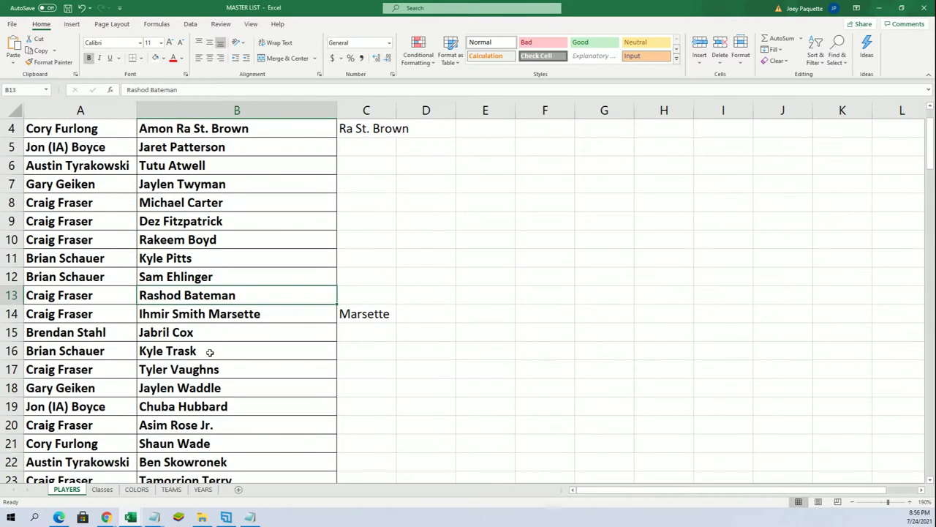
pyautogui.scroll(-1, 196, 328)
# Scroll through the upper half of the list, highlighting notable owner–player pairings.
pyautogui.click(191, 295)
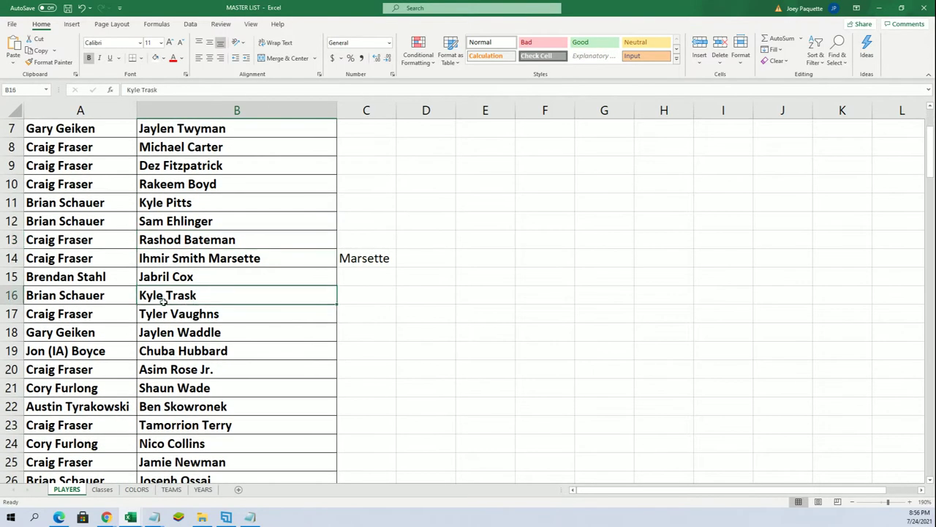
pyautogui.scroll(-1, 229, 319)
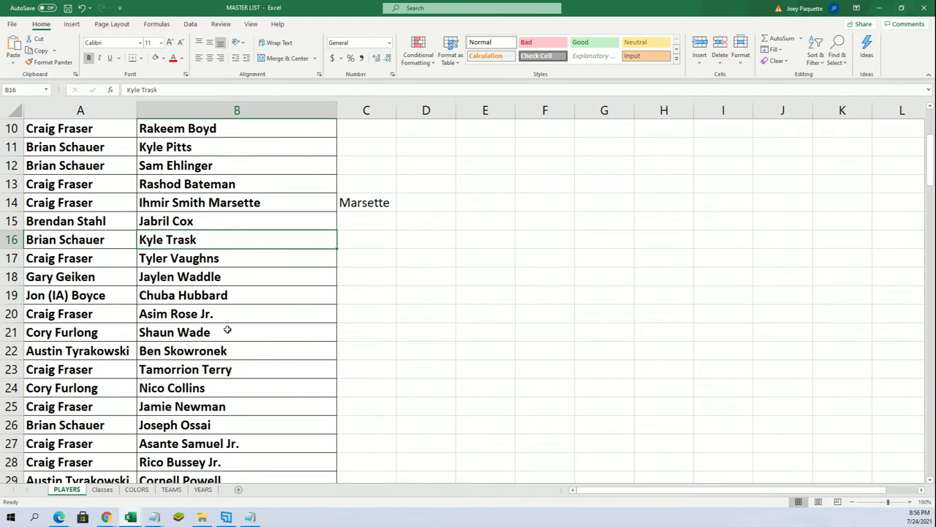
pyautogui.scroll(-1, 228, 327)
pyautogui.scroll(-1, 229, 328)
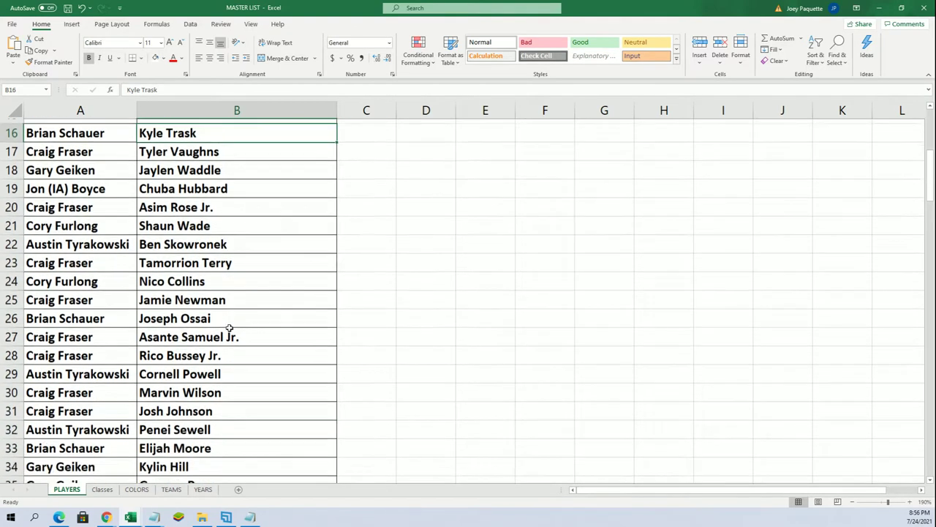
pyautogui.scroll(-1, 246, 331)
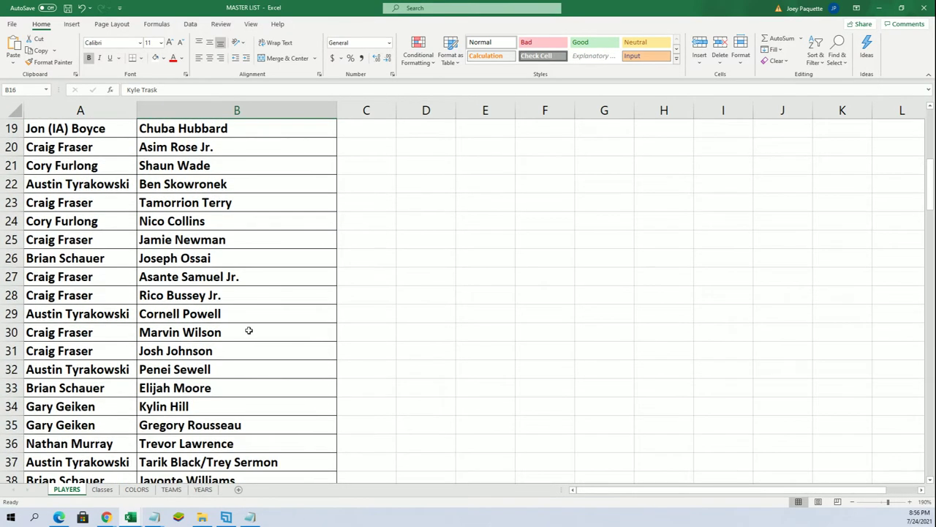
pyautogui.scroll(-1, 248, 330)
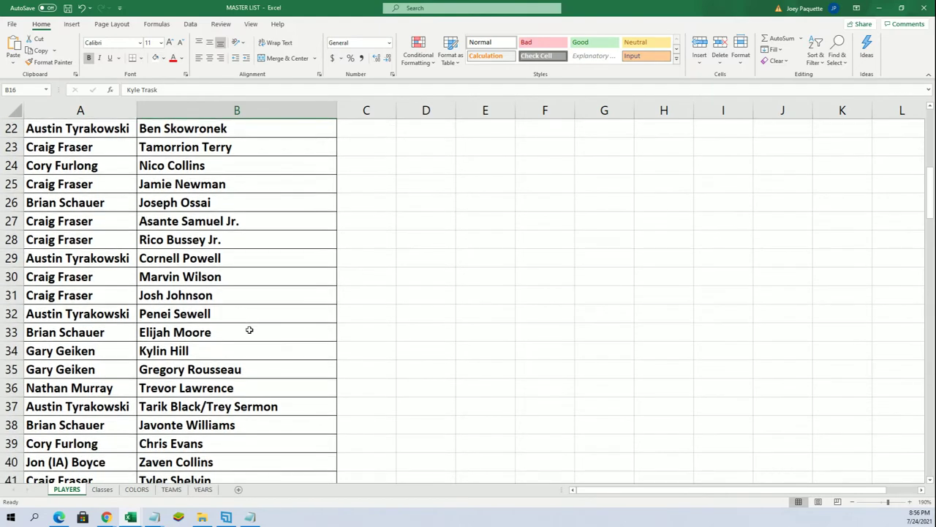
pyautogui.scroll(-1, 252, 337)
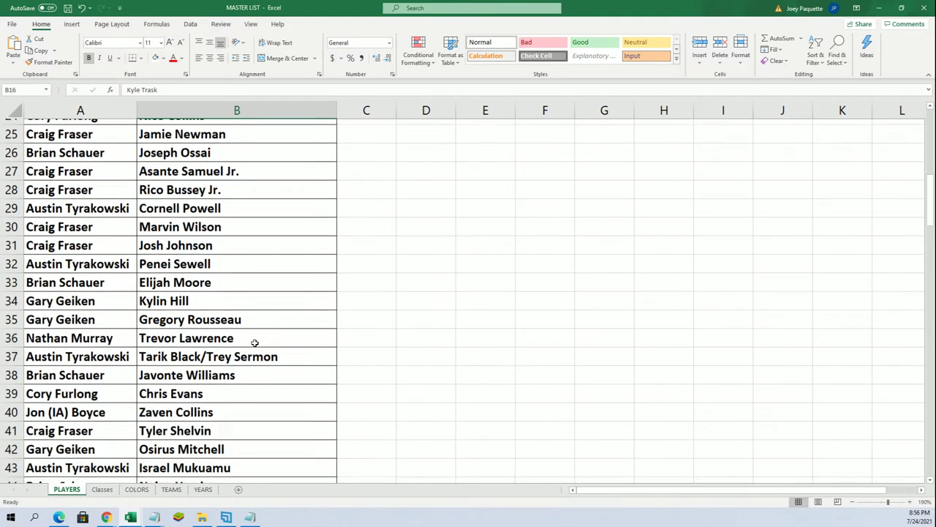
pyautogui.click(263, 332)
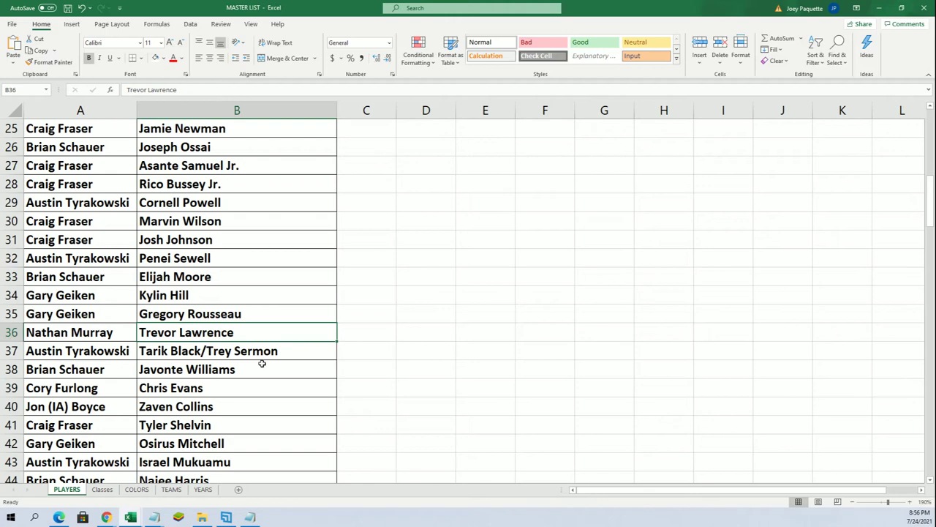
pyautogui.scroll(-1, 249, 397)
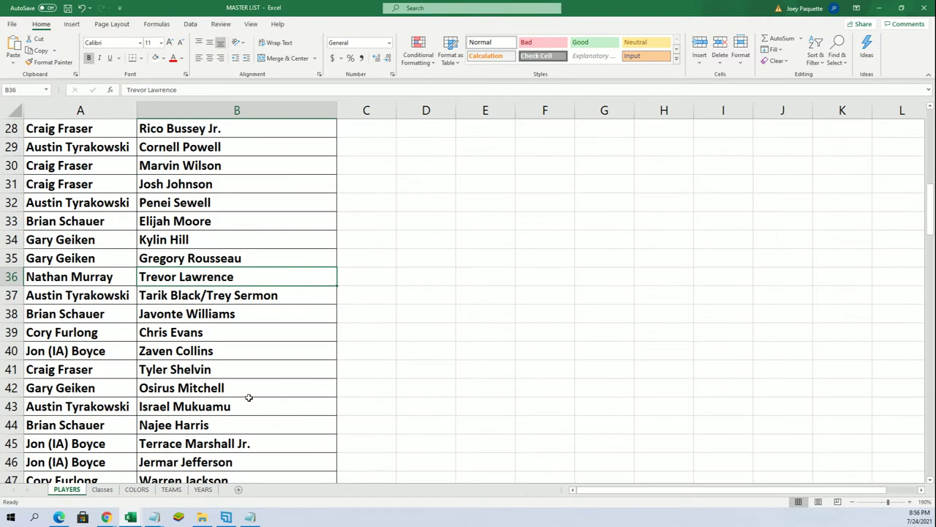
pyautogui.scroll(-1, 248, 399)
pyautogui.click(233, 371)
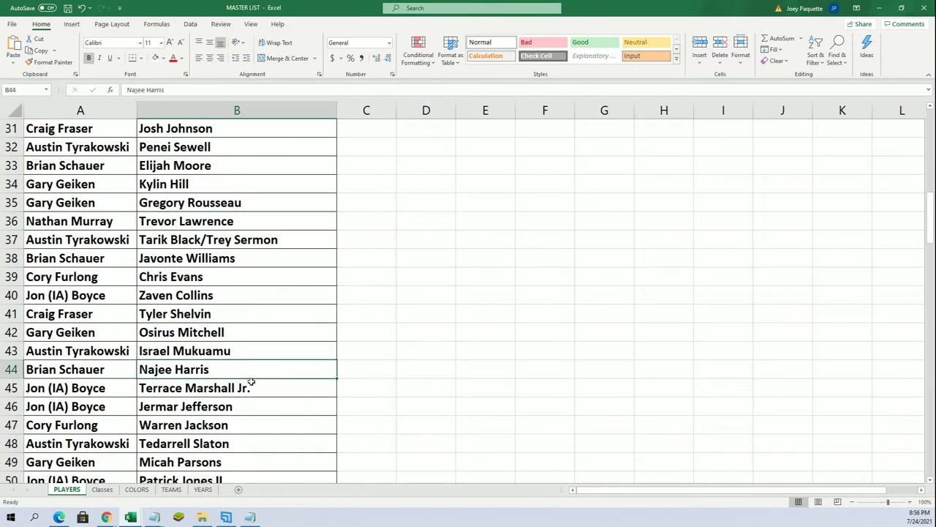
pyautogui.scroll(-1, 275, 398)
pyautogui.click(262, 338)
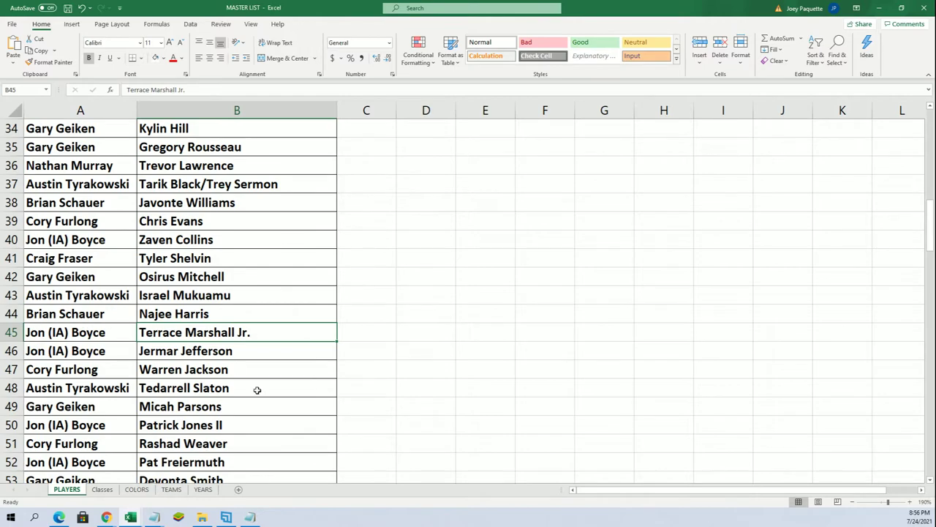
pyautogui.scroll(-1, 256, 392)
pyautogui.scroll(-1, 256, 392)
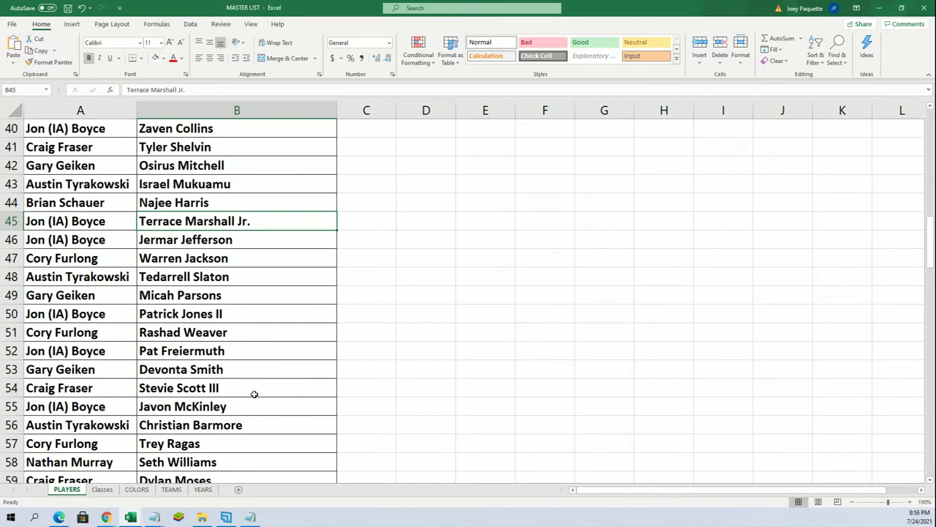
pyautogui.scroll(-3, 255, 395)
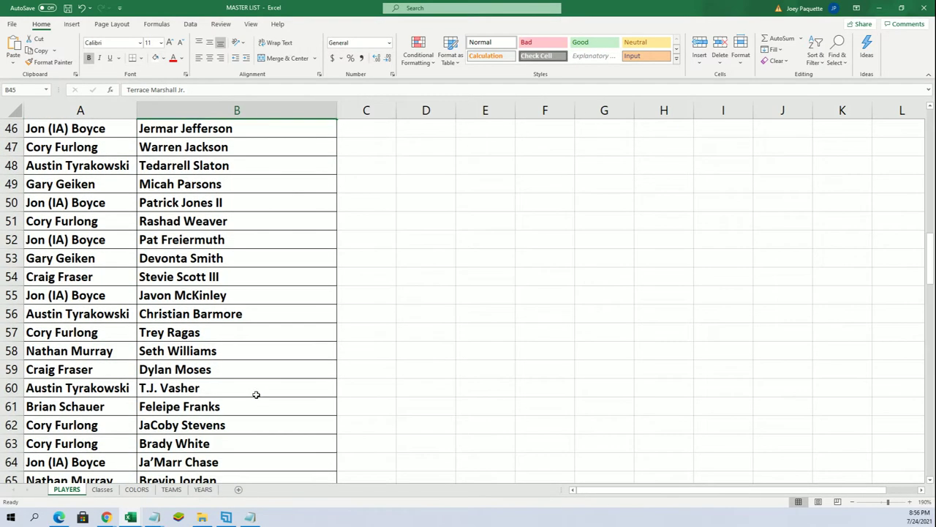
pyautogui.scroll(-1, 257, 394)
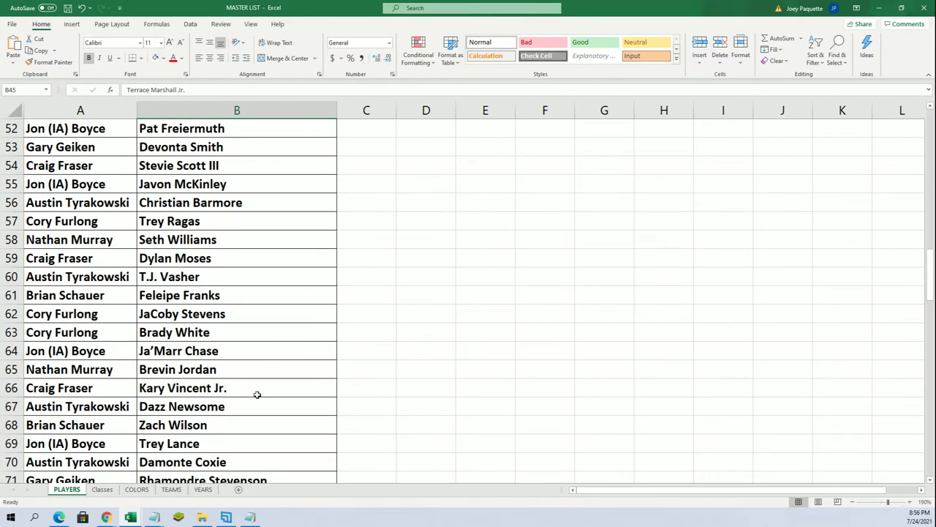
pyautogui.scroll(-2, 257, 394)
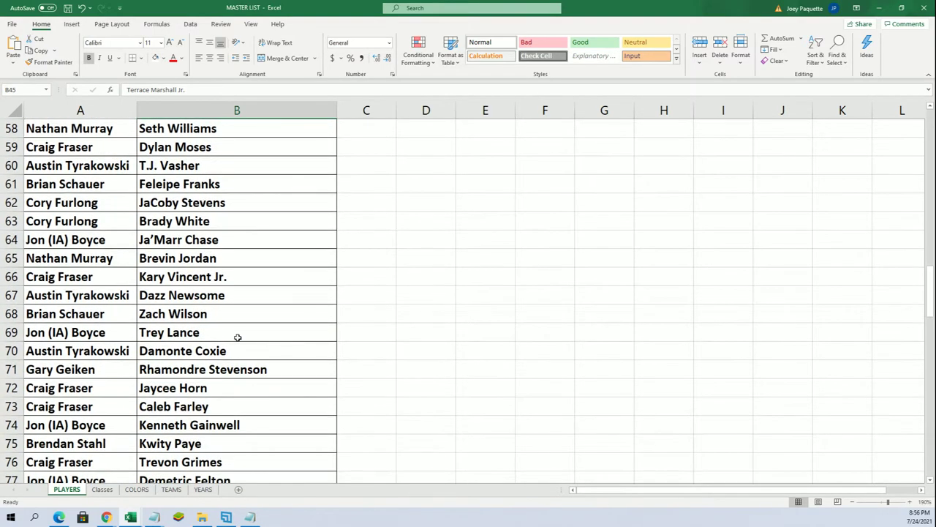
# Review the remaining pairings down to row 106, then scroll back up toward the headers.
pyautogui.click(238, 335)
pyautogui.scroll(-2, 282, 400)
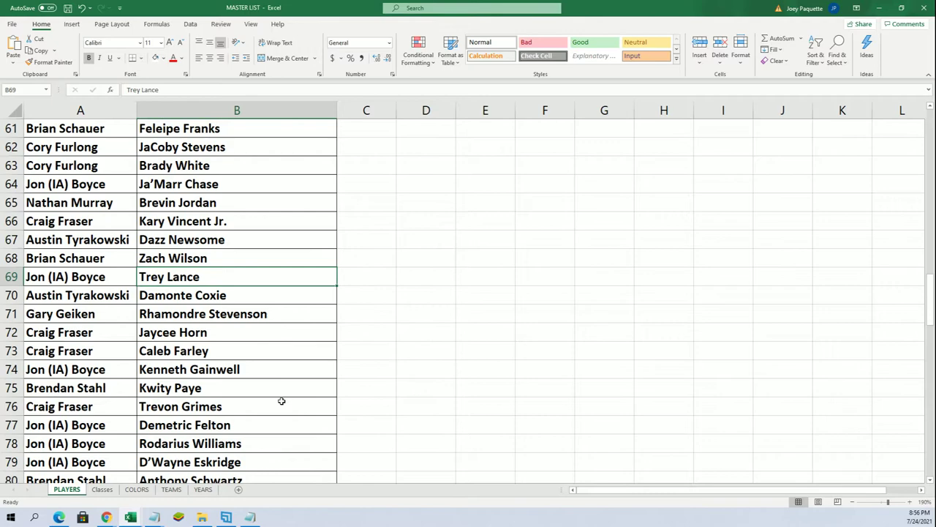
pyautogui.scroll(-1, 280, 403)
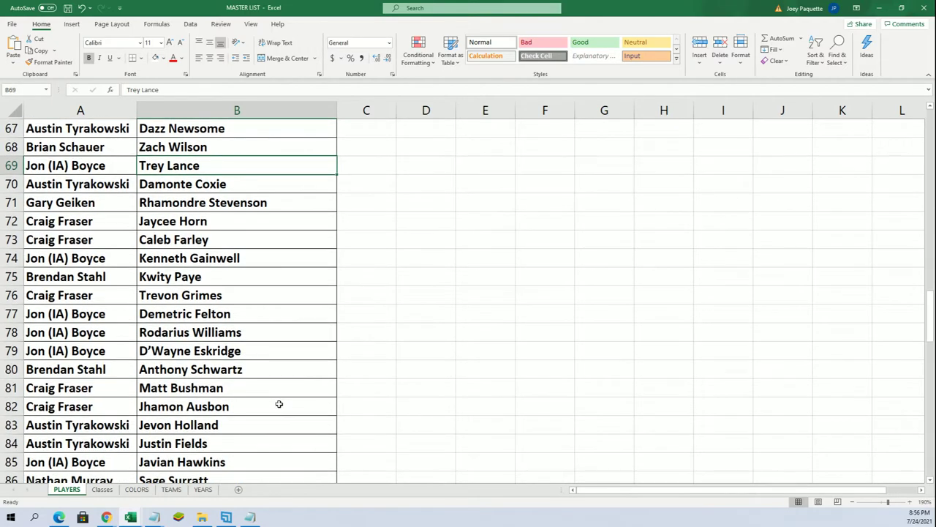
pyautogui.scroll(-1, 279, 403)
pyautogui.scroll(-1, 279, 404)
pyautogui.click(190, 330)
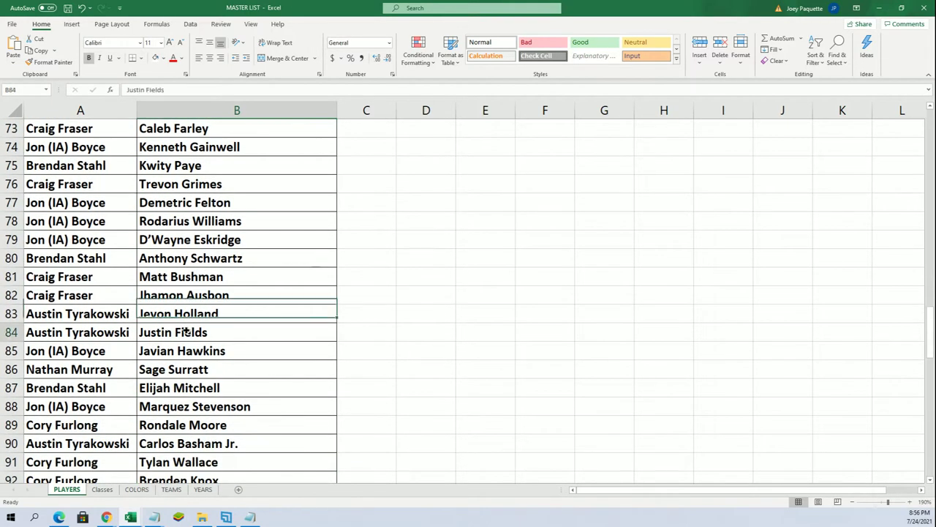
pyautogui.scroll(-1, 208, 363)
pyautogui.scroll(-1, 207, 366)
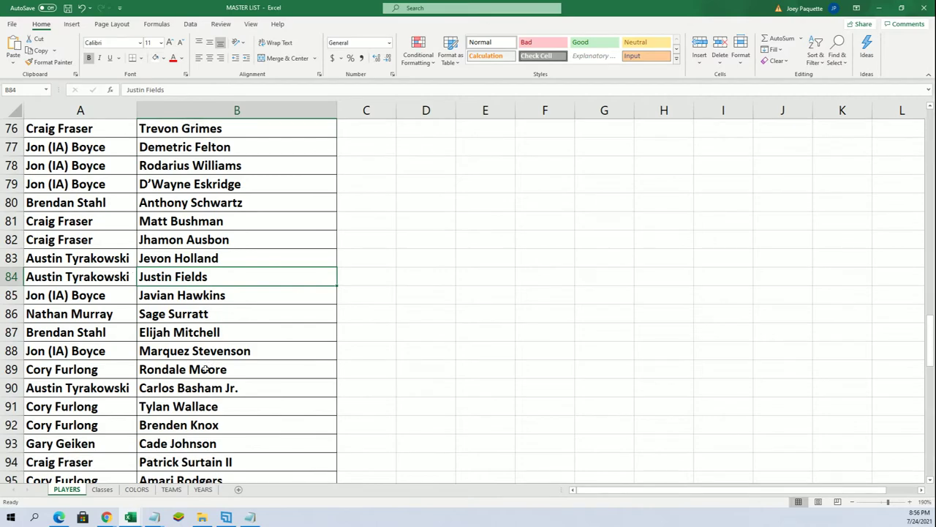
pyautogui.scroll(-1, 205, 369)
pyautogui.scroll(-1, 207, 369)
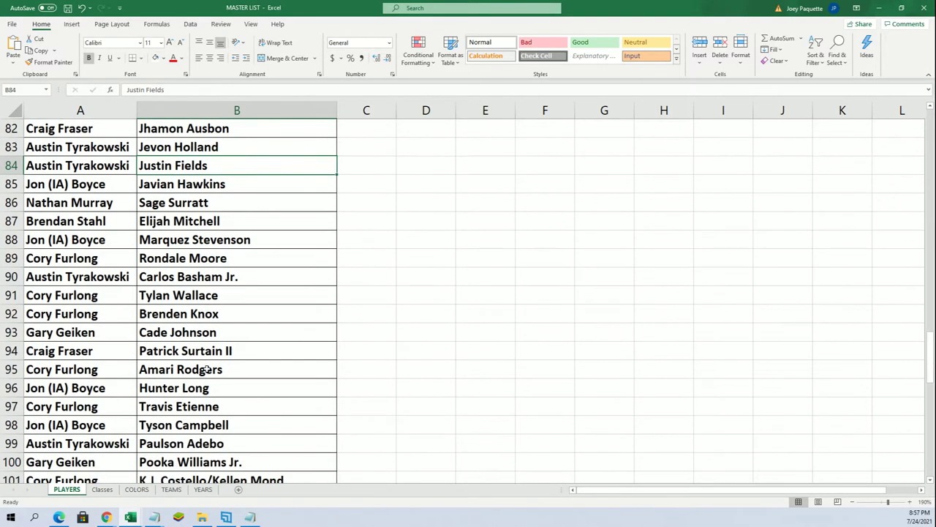
pyautogui.scroll(-1, 212, 369)
pyautogui.scroll(-2, 220, 368)
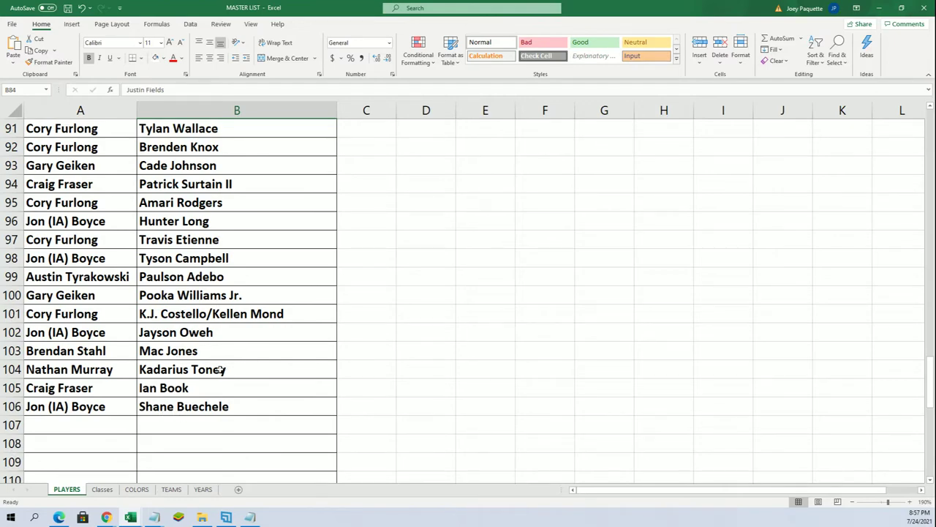
pyautogui.scroll(20, 220, 371)
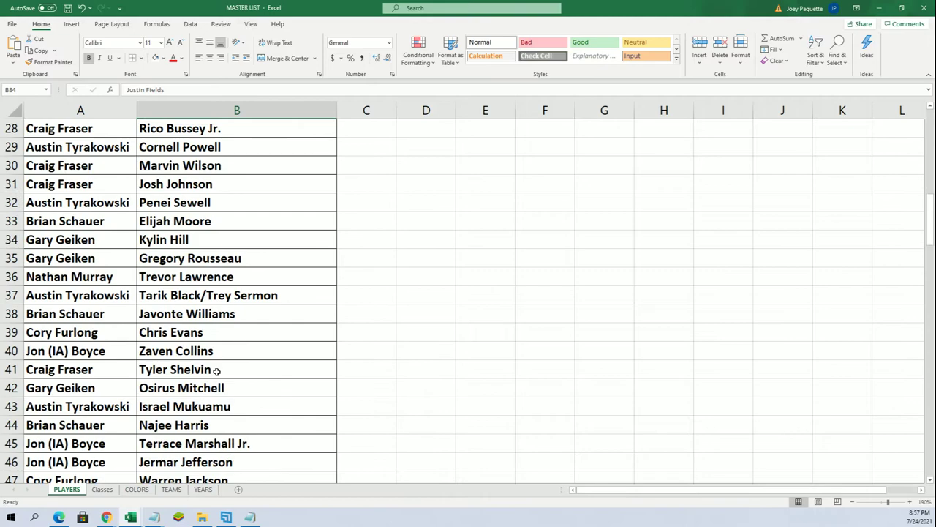
pyautogui.scroll(3, 213, 371)
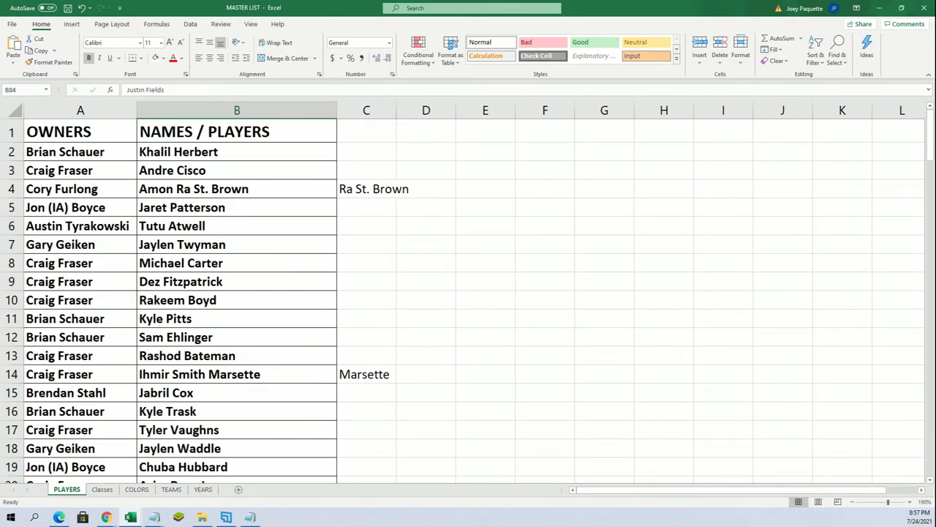